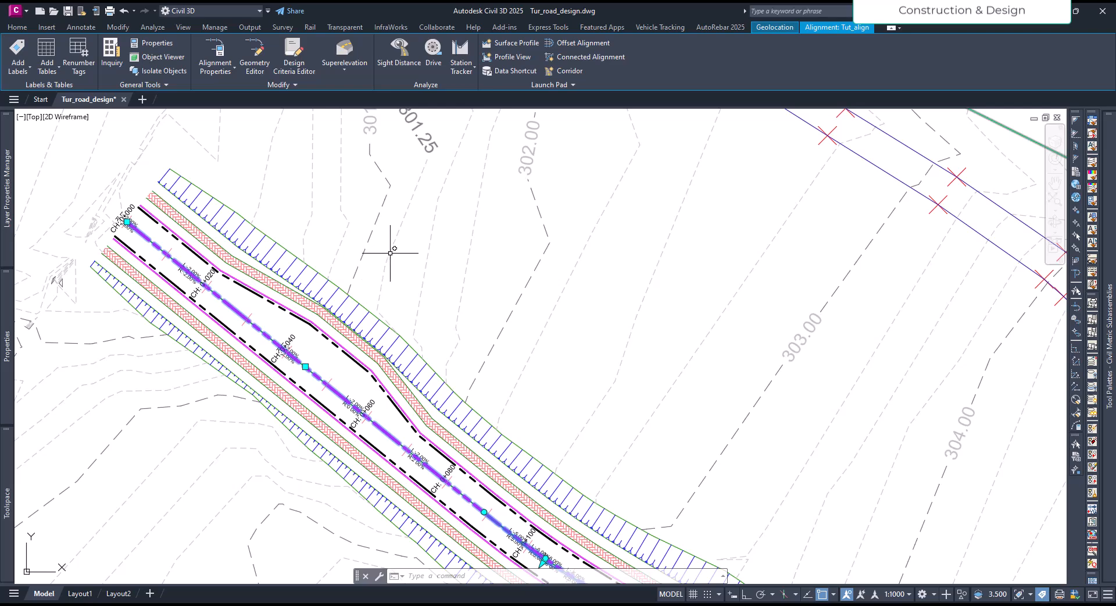
Step: Start creating offset alignments with Tut_align as the alignment to offset from
{"action": "mouse_move", "coordinate": [403, 252]}
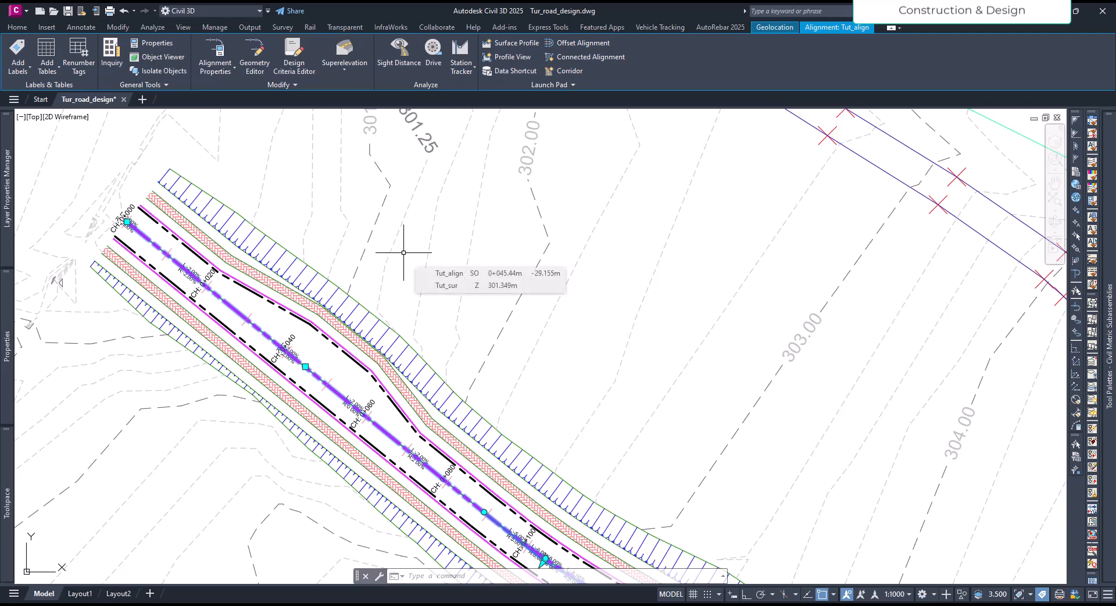
{"action": "scroll", "coordinate": [403, 252], "scroll_direction": "down", "scroll_amount": 5}
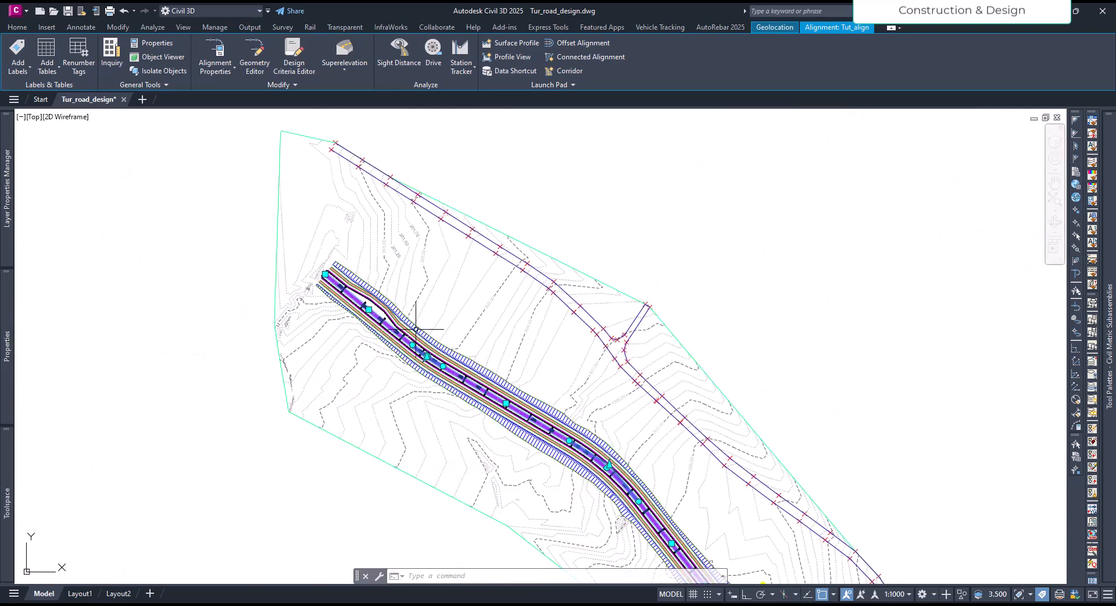
{"action": "scroll", "coordinate": [370, 319], "scroll_direction": "up", "scroll_amount": 5}
{"action": "mouse_move", "coordinate": [517, 369]}
{"action": "middle_mouse_down"}
{"action": "mouse_move", "coordinate": [317, 345]}
{"action": "mouse_move", "coordinate": [371, 362]}
{"action": "middle_mouse_up"}
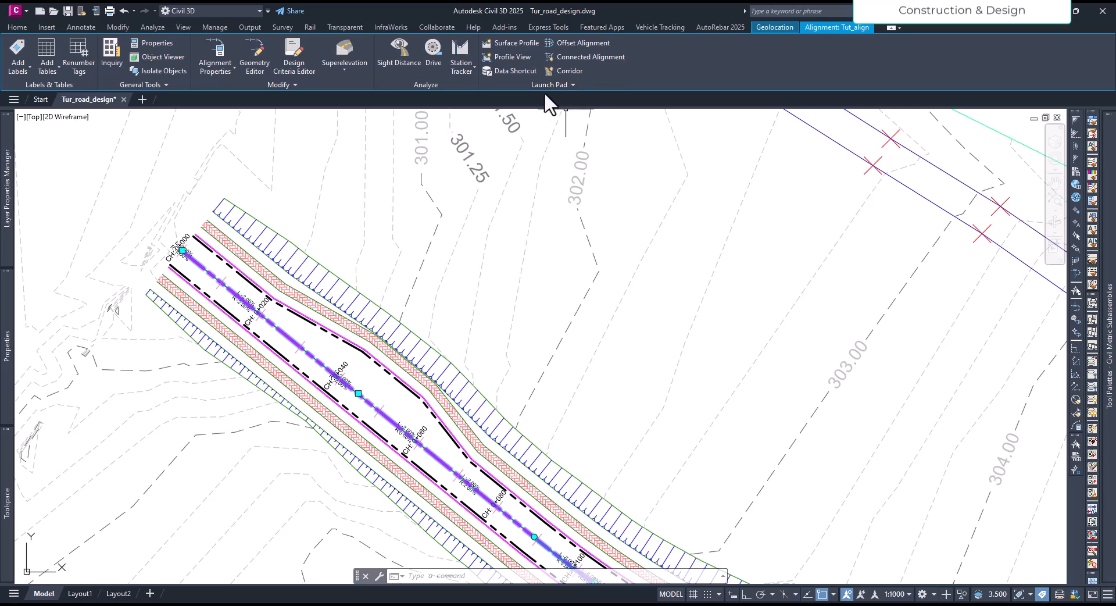
{"action": "left_click", "coordinate": [570, 44]}
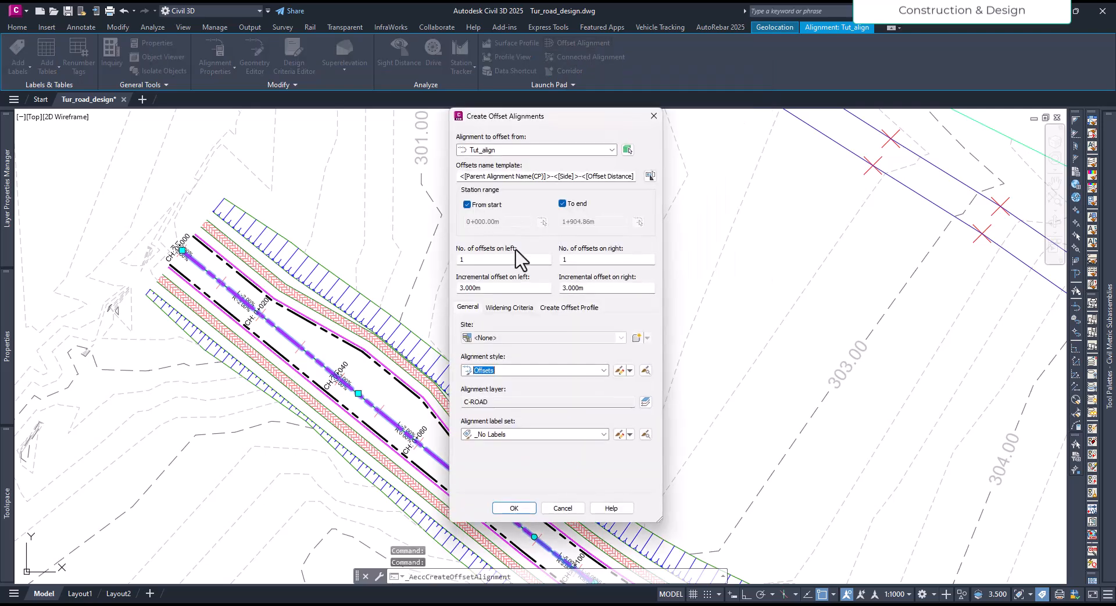
{"action": "left_click", "coordinate": [507, 151]}
{"action": "left_click", "coordinate": [503, 161]}
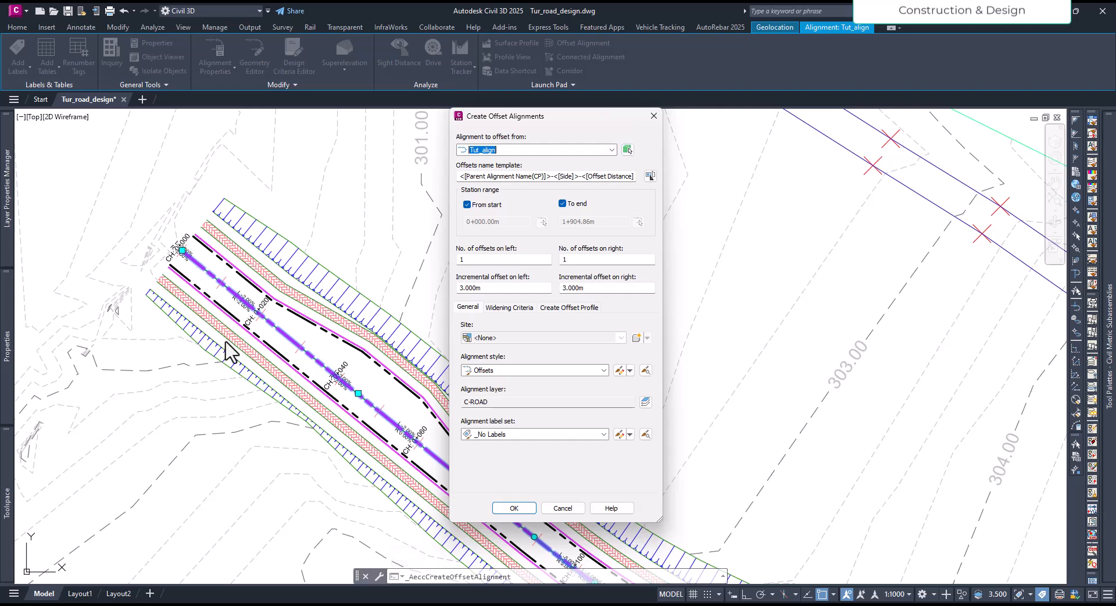
{"action": "left_click", "coordinate": [461, 180]}
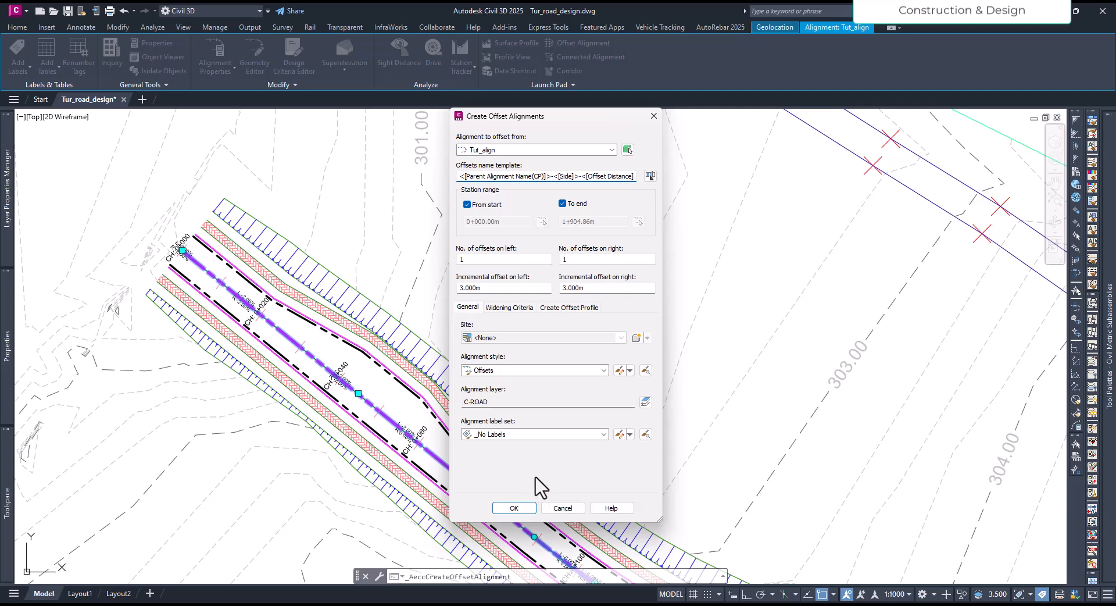
Step: Limit the offset station range to run from 0+020 to 0+080 instead of the full alignment length
{"action": "left_click", "coordinate": [467, 204]}
{"action": "left_click", "coordinate": [488, 222]}
{"action": "left_click_drag", "start_coordinate": [487, 223], "coordinate": [432, 225]}
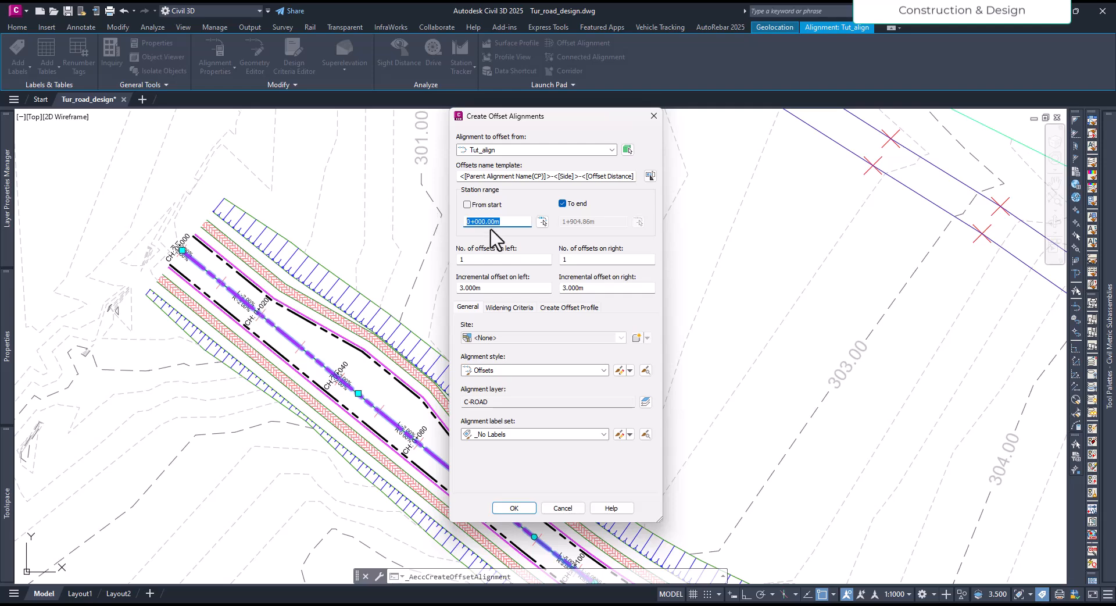
{"action": "type", "text": "20"}
{"action": "left_click", "coordinate": [562, 204]}
{"action": "left_click_drag", "start_coordinate": [605, 222], "coordinate": [566, 224]}
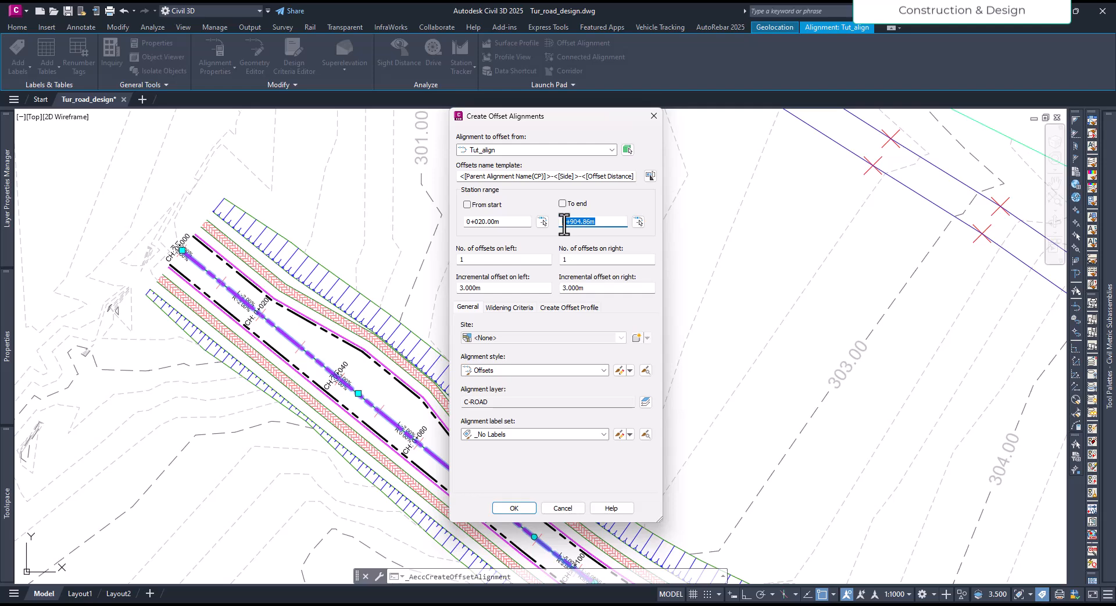
{"action": "type", "text": "80"}
{"action": "left_click", "coordinate": [489, 222]}
{"action": "left_click", "coordinate": [562, 204]}
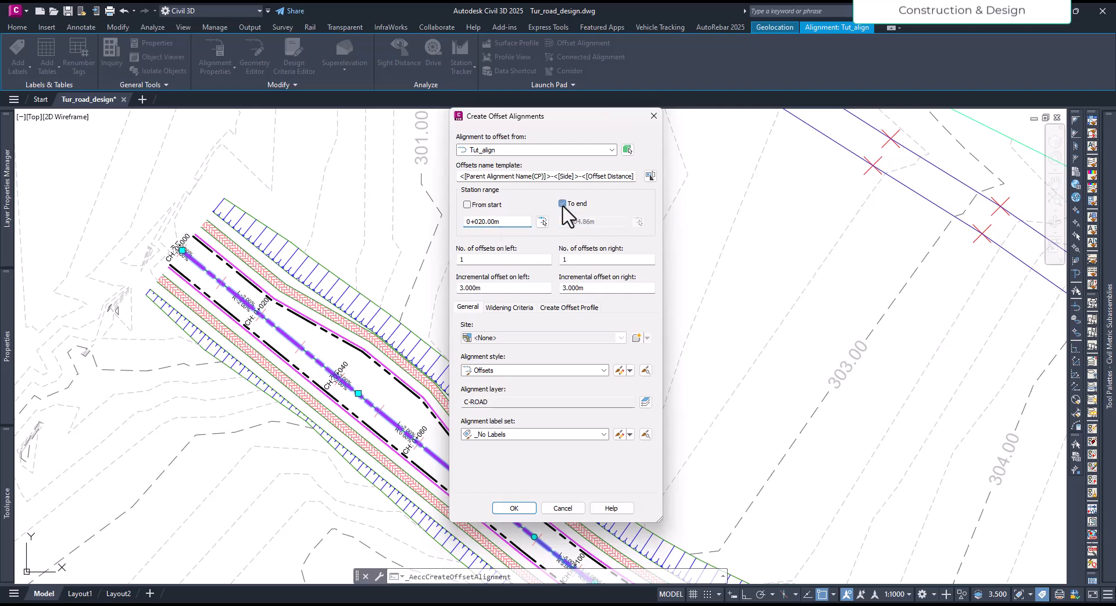
{"action": "left_click", "coordinate": [563, 204]}
{"action": "double_click", "coordinate": [562, 222]}
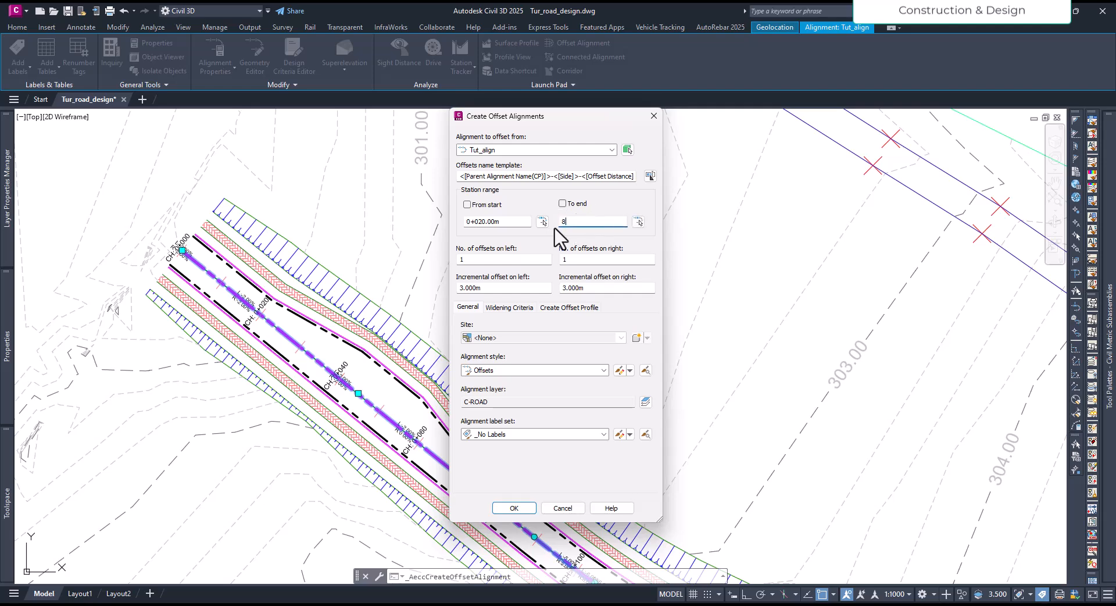
{"action": "type", "text": "80"}
{"action": "left_click", "coordinate": [499, 222]}
Step: Set the number of offsets to 2 on the left and 0 on the right
{"action": "left_click", "coordinate": [491, 258]}
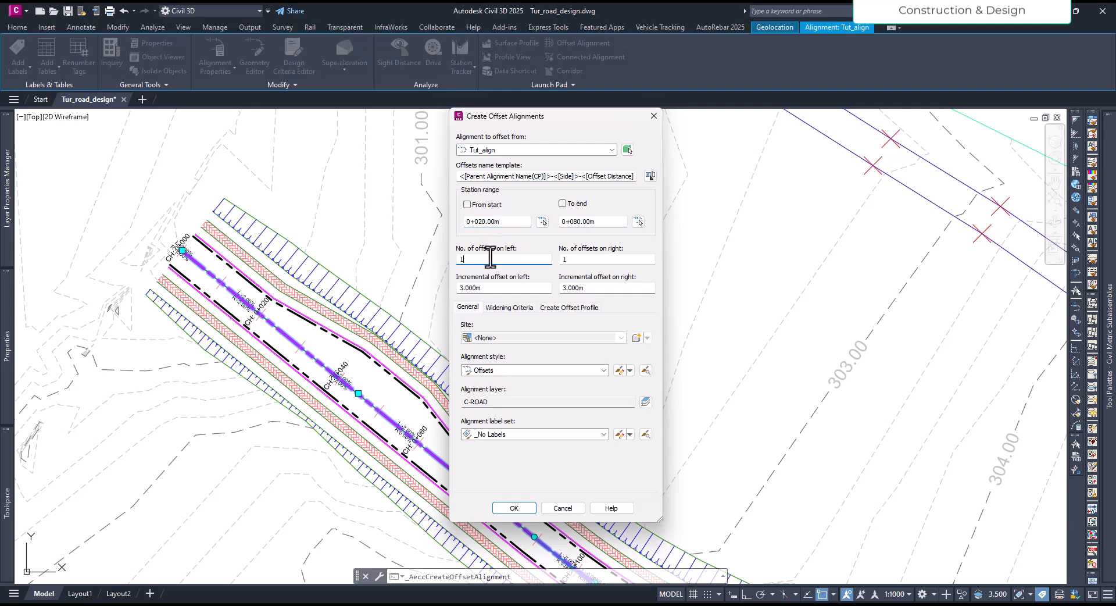
{"action": "left_click", "coordinate": [485, 287]}
{"action": "mouse_move", "coordinate": [486, 287]}
{"action": "left_mouse_down"}
{"action": "mouse_move", "coordinate": [453, 288]}
{"action": "mouse_move", "coordinate": [469, 290]}
{"action": "left_mouse_up"}
{"action": "double_click", "coordinate": [462, 259]}
{"action": "type", "text": "2"}
{"action": "left_click", "coordinate": [488, 287]}
{"action": "left_click", "coordinate": [571, 260]}
{"action": "left_click_drag", "start_coordinate": [571, 260], "coordinate": [560, 261]}
{"action": "type", "text": "0"}
{"action": "left_click", "coordinate": [509, 259]}
Step: Set the incremental offset on the left to 7 m
{"action": "left_click", "coordinate": [500, 288]}
{"action": "left_click_drag", "start_coordinate": [481, 289], "coordinate": [446, 288]}
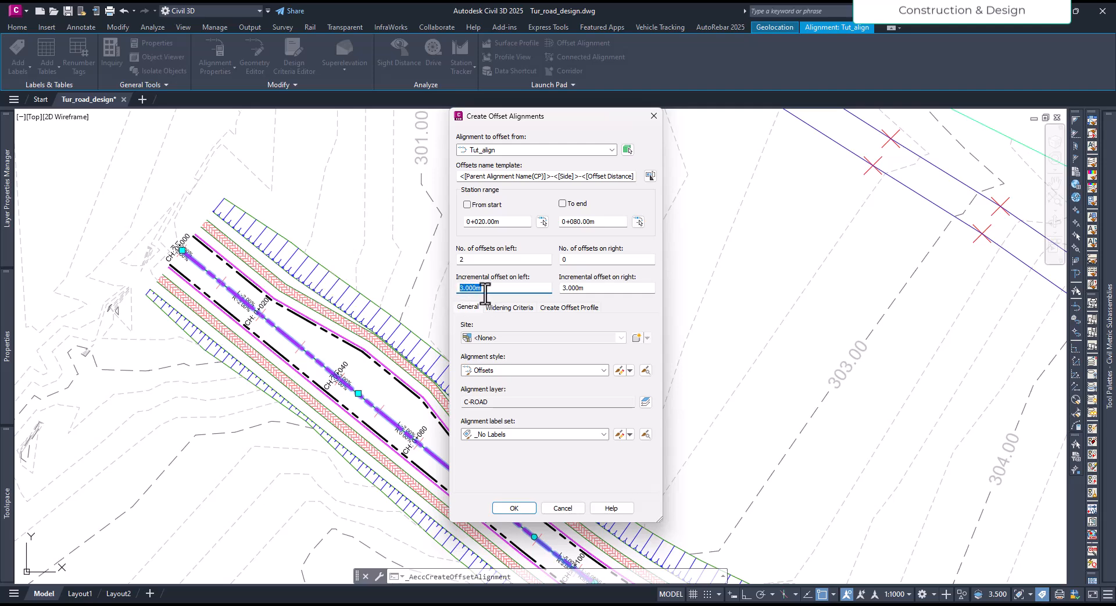
{"action": "left_click", "coordinate": [489, 259]}
{"action": "left_click", "coordinate": [491, 287]}
Step: Keep the Offsets alignment style and choose the Major and Minor only label set
{"action": "left_click", "coordinate": [549, 372]}
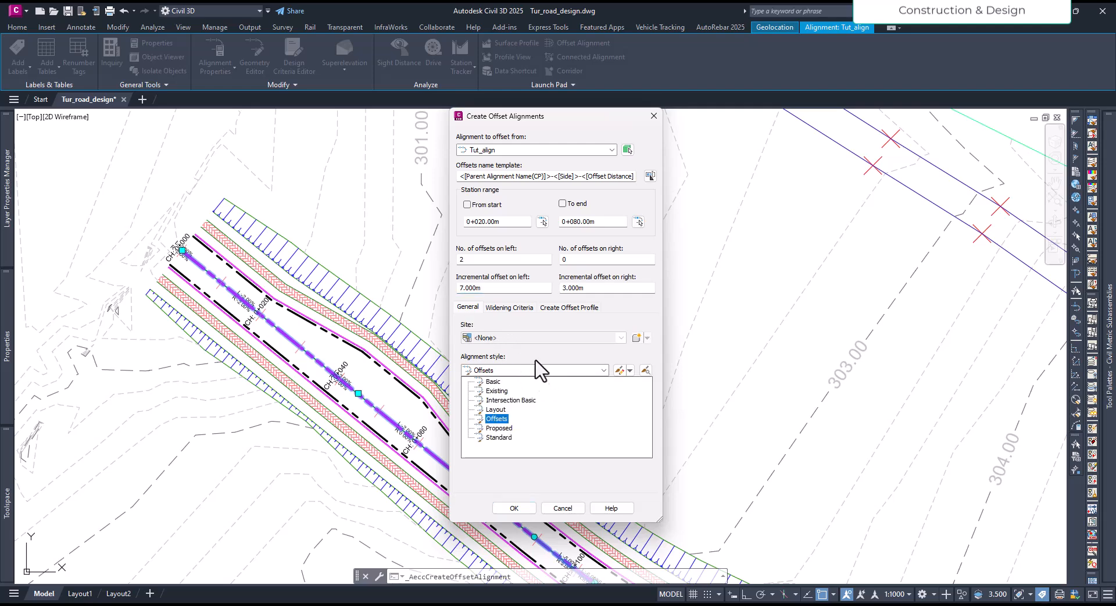
{"action": "left_click", "coordinate": [532, 372]}
{"action": "left_click", "coordinate": [520, 435]}
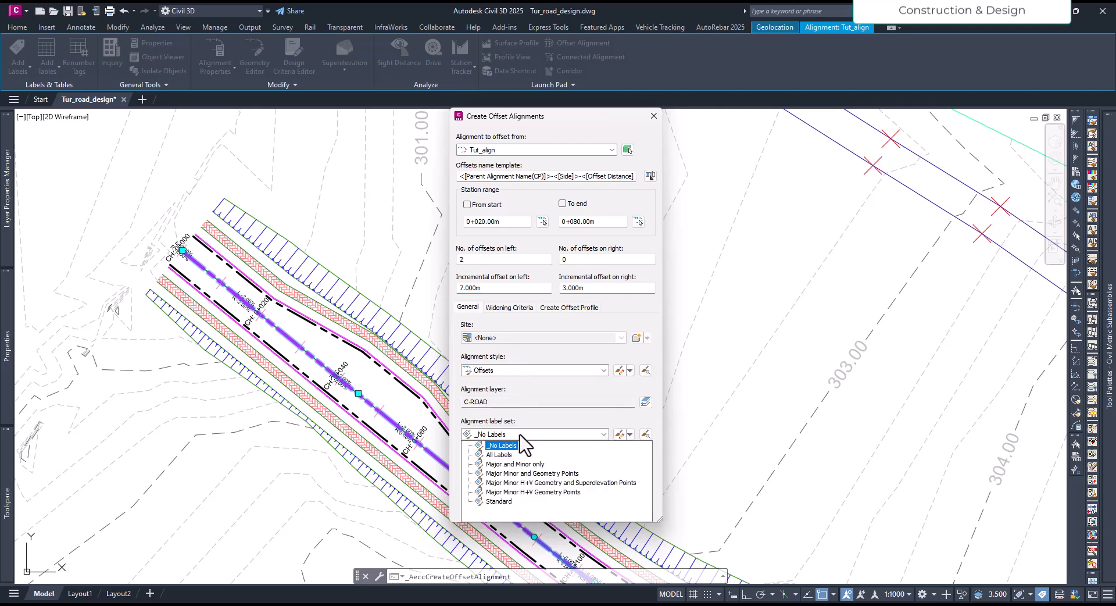
{"action": "left_click", "coordinate": [522, 464]}
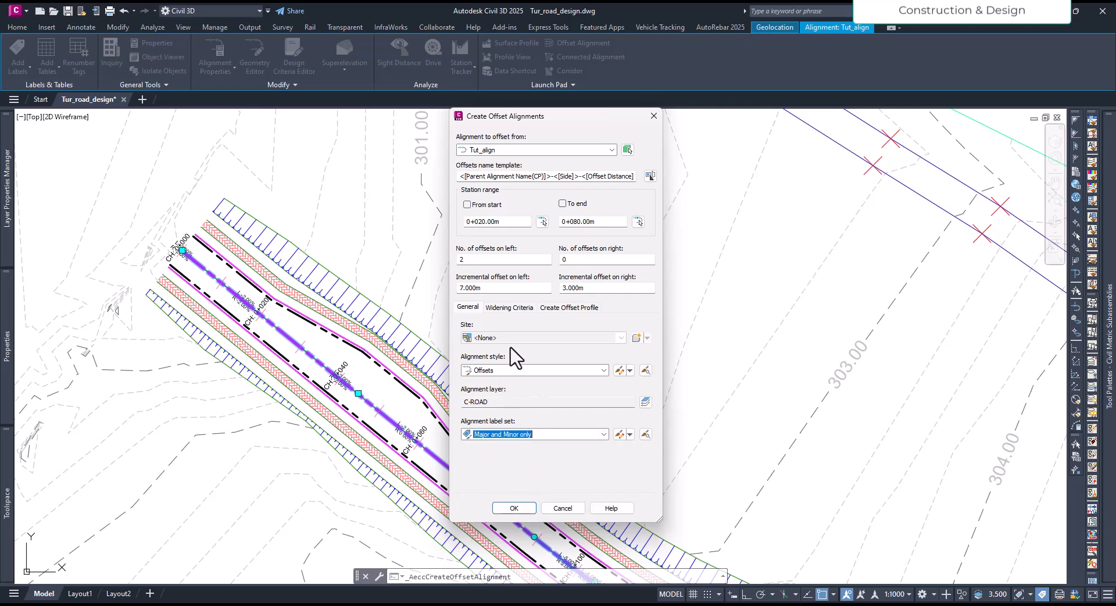
Step: Try adding manually specified widening around curves to the offset alignments
{"action": "left_click", "coordinate": [505, 311]}
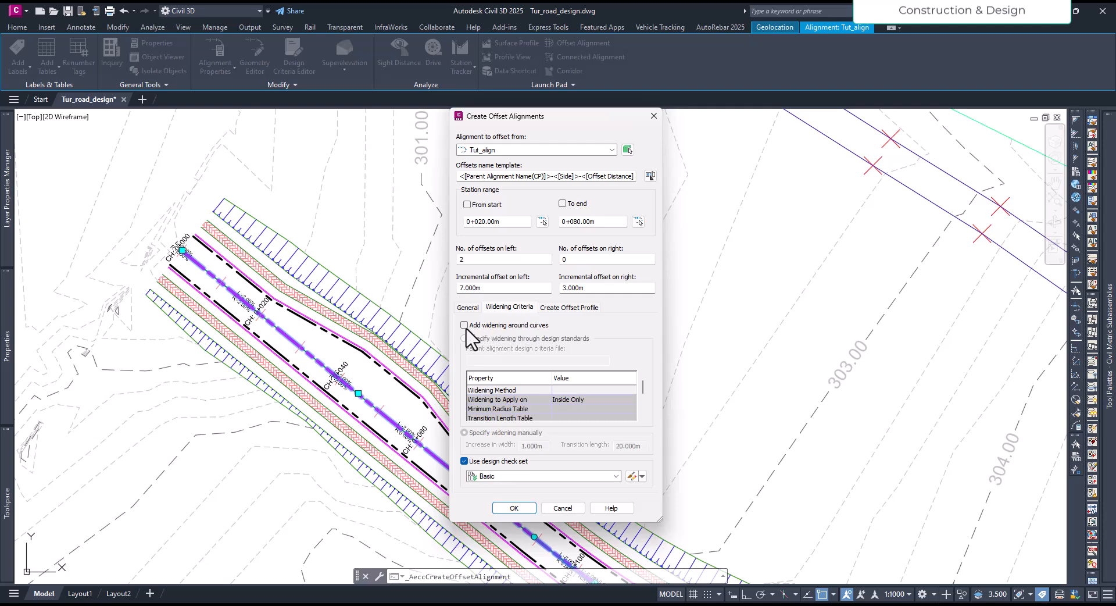
{"action": "left_click", "coordinate": [464, 326]}
{"action": "scroll", "coordinate": [529, 409], "scroll_direction": "down", "scroll_amount": 2}
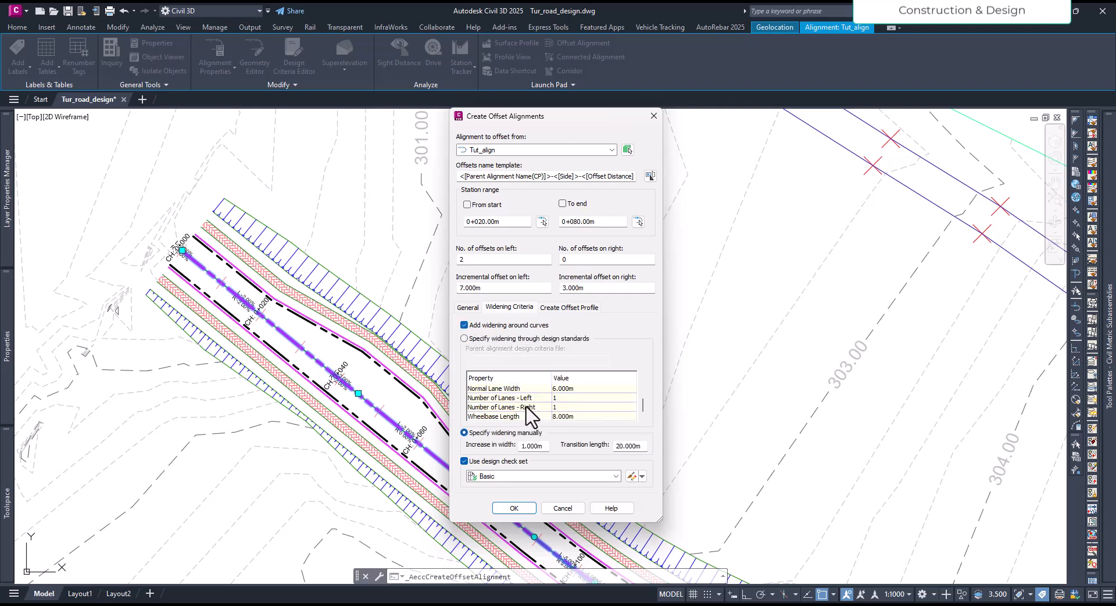
{"action": "left_click_drag", "start_coordinate": [658, 522], "coordinate": [813, 555]}
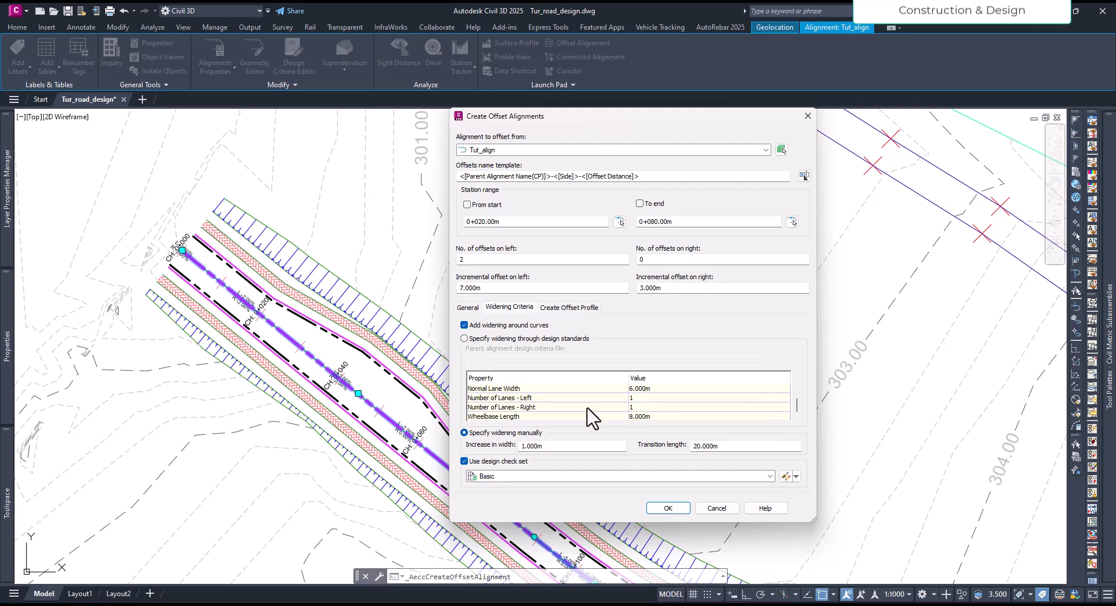
{"action": "left_click_drag", "start_coordinate": [812, 518], "coordinate": [745, 517]}
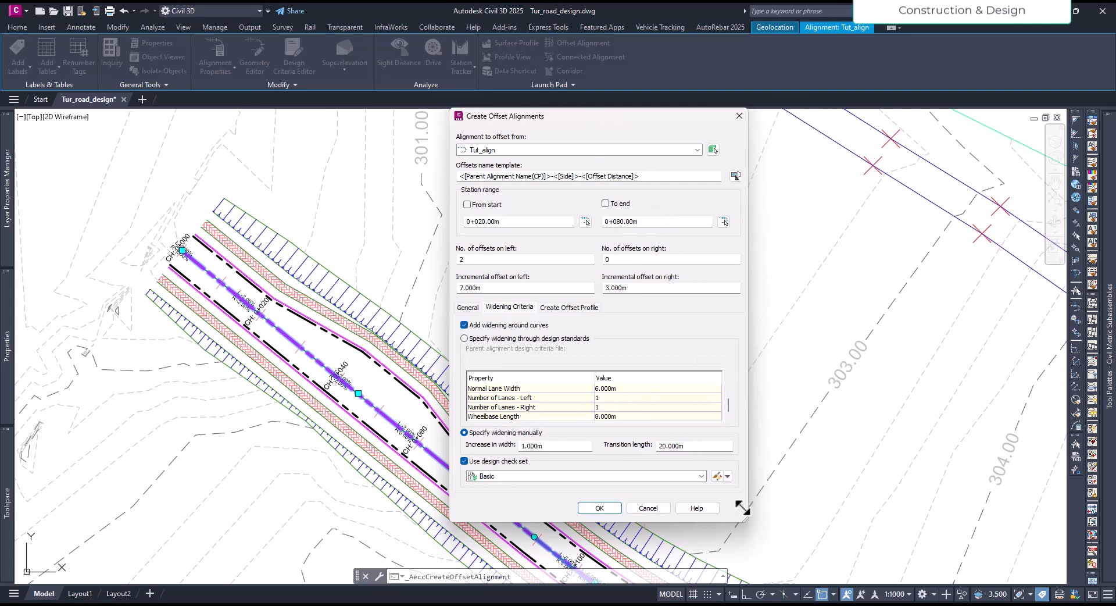
{"action": "left_click", "coordinate": [550, 446]}
{"action": "left_click", "coordinate": [691, 446]}
{"action": "left_click", "coordinate": [464, 325]}
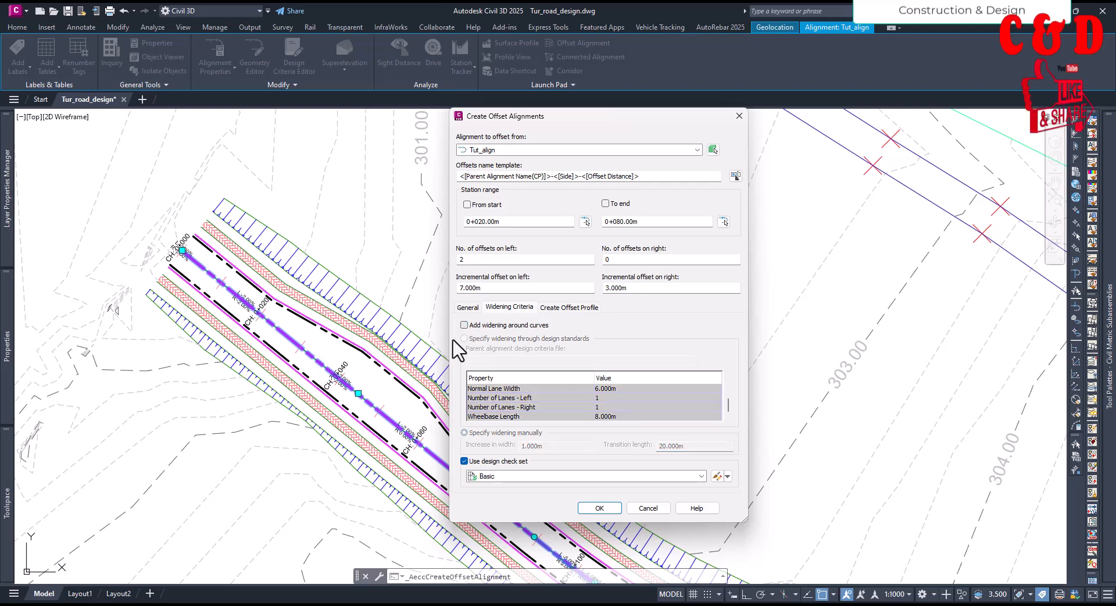
Step: Configure the offset profile with Tut_Dsn as parent profile, superimposed onto the Tut_pro_copy profile view
{"action": "left_click", "coordinate": [569, 307]}
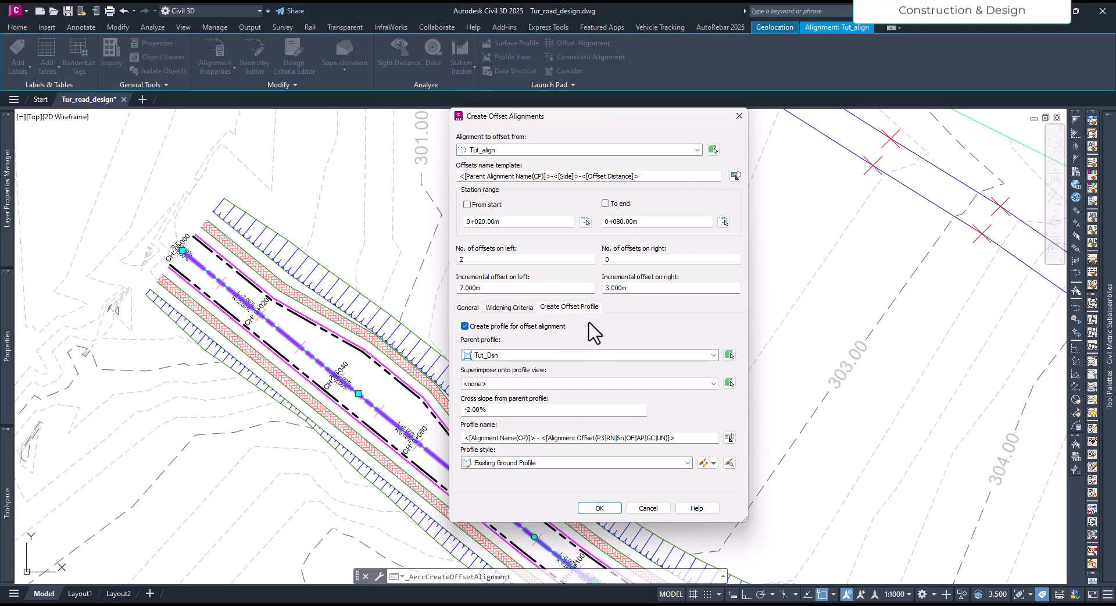
{"action": "left_click", "coordinate": [508, 358]}
{"action": "left_click", "coordinate": [511, 368]}
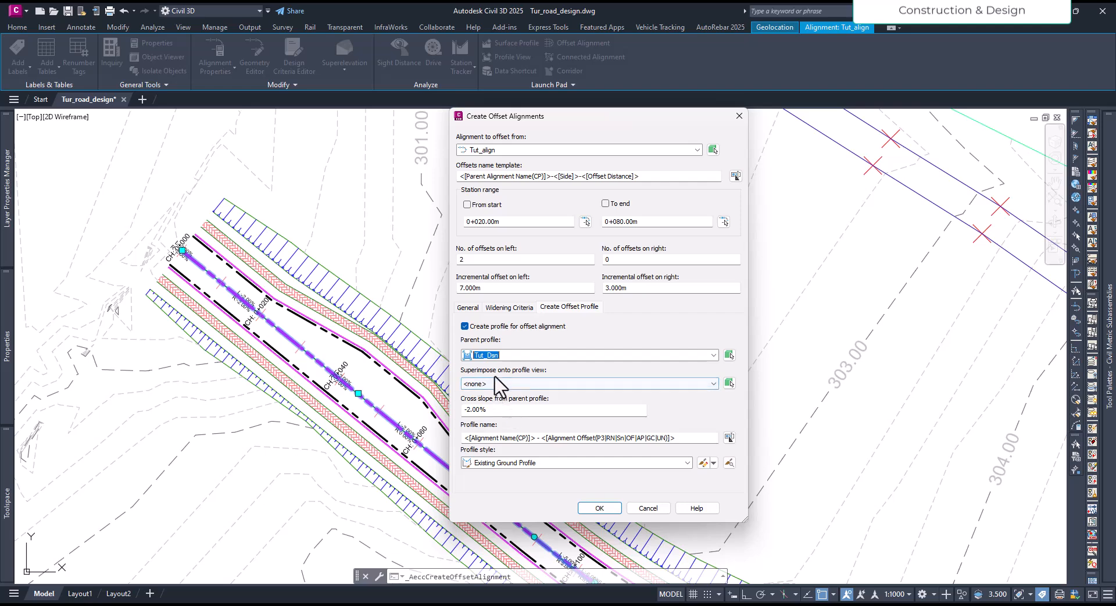
{"action": "left_click", "coordinate": [512, 383]}
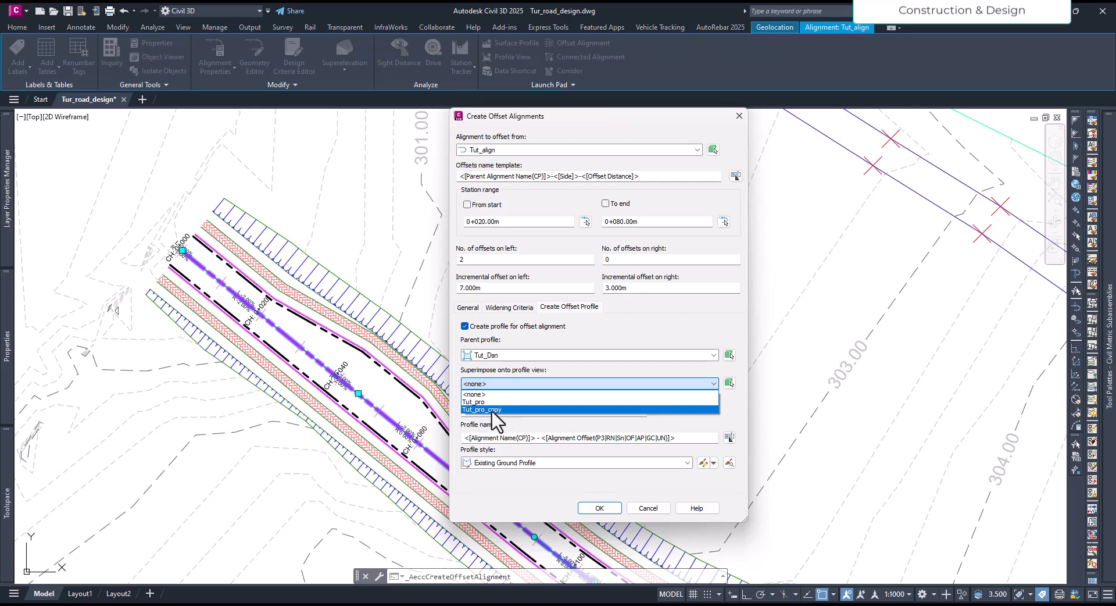
{"action": "left_click", "coordinate": [491, 410]}
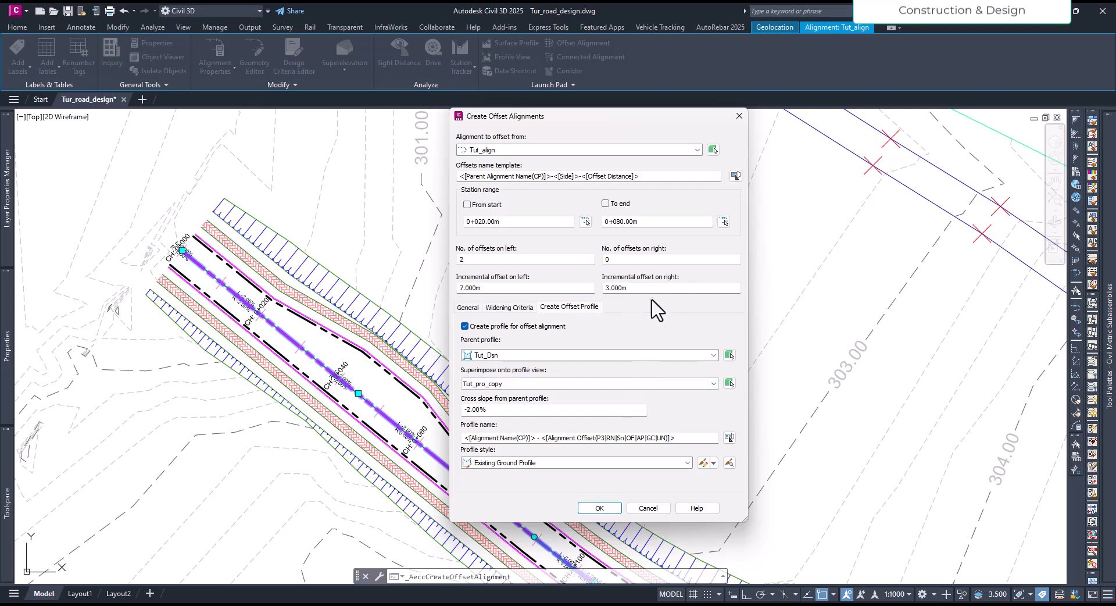
Step: Set the cross slope from the parent profile to -5%, keep the Existing Ground Profile style, and create the offset alignments
{"action": "left_click", "coordinate": [480, 409]}
{"action": "left_click", "coordinate": [685, 439]}
{"action": "left_click", "coordinate": [567, 463]}
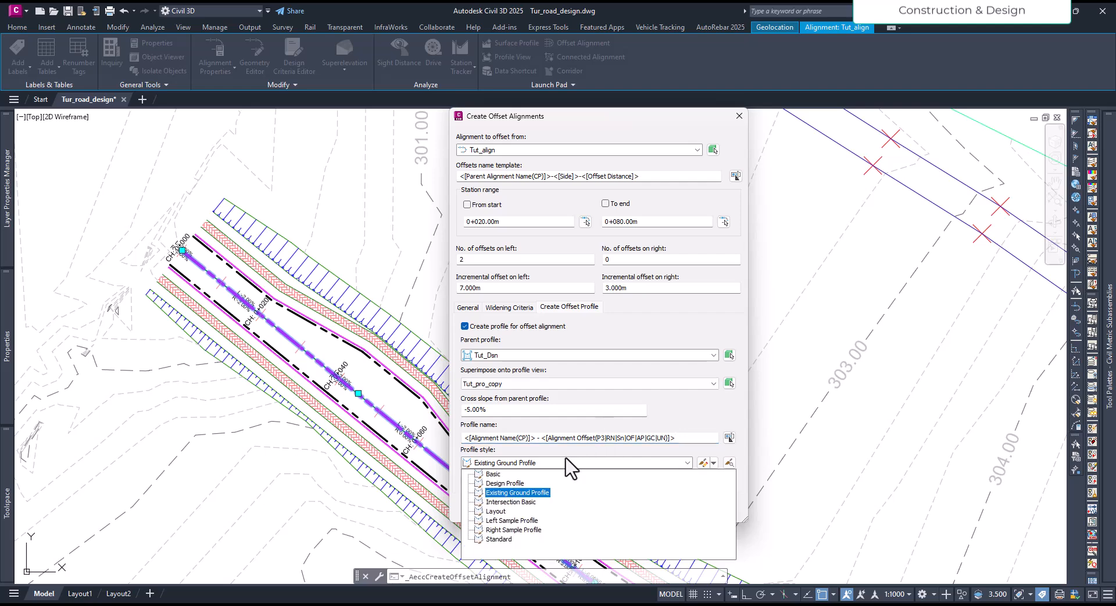
{"action": "left_click", "coordinate": [534, 462]}
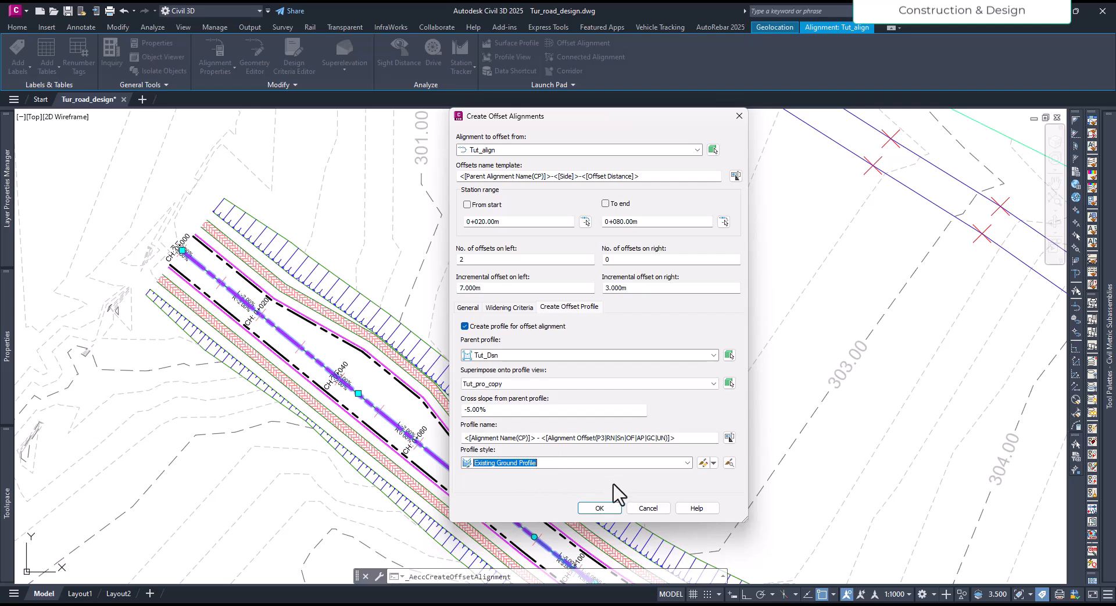
{"action": "left_click", "coordinate": [601, 509]}
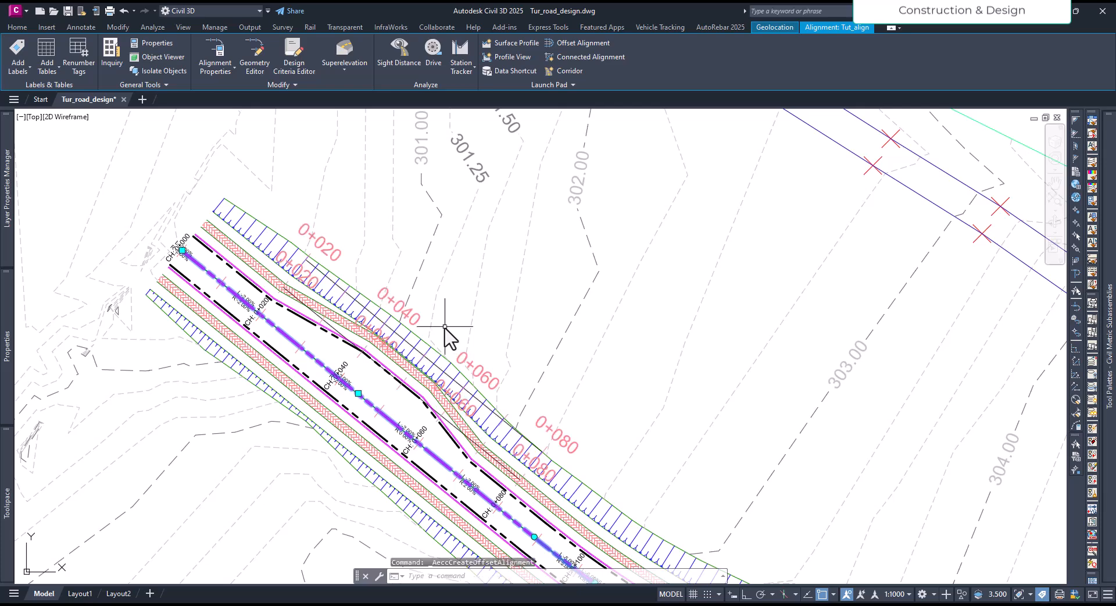
Step: Examine the plan display settings of the Offsets style used by the two new offset alignments
{"action": "middle_click_drag", "start_coordinate": [518, 351], "coordinate": [536, 302]}
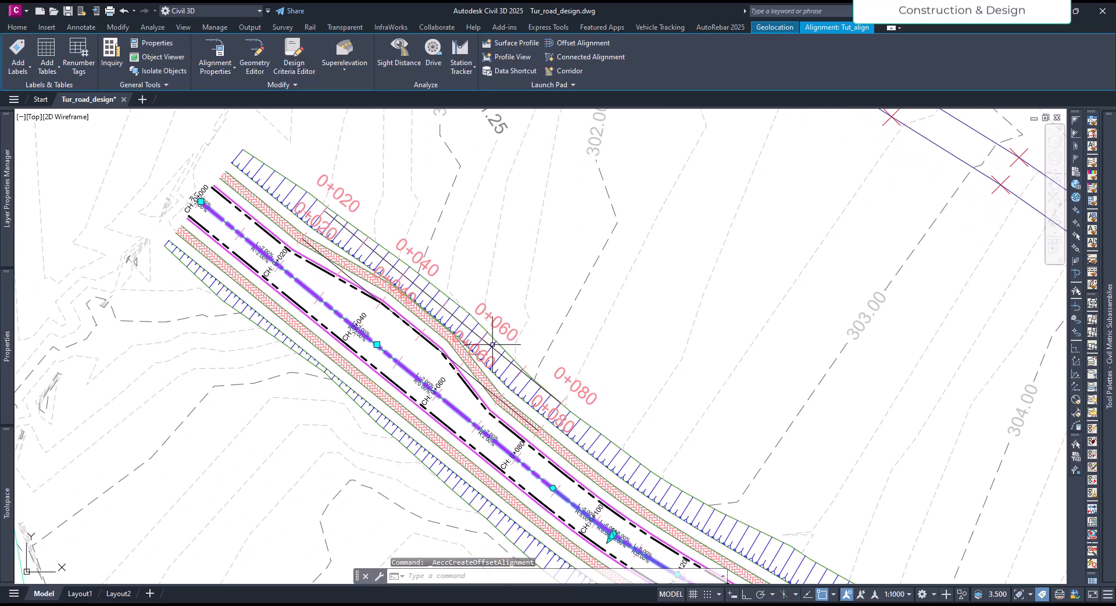
{"action": "left_click", "coordinate": [464, 371]}
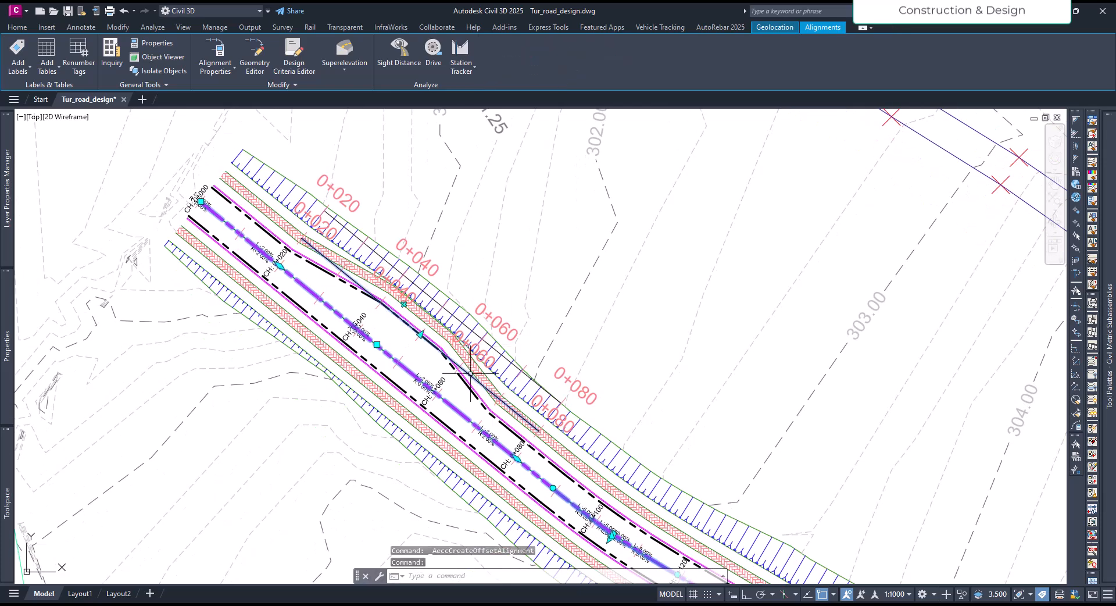
{"action": "left_click", "coordinate": [479, 337]}
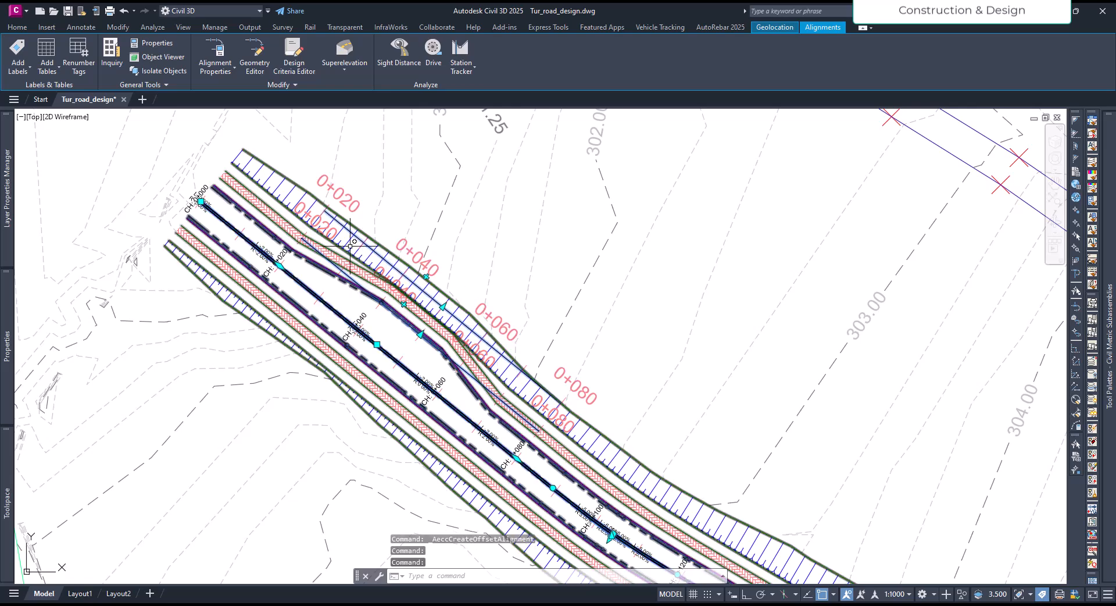
{"action": "scroll", "coordinate": [330, 237], "scroll_direction": "up", "scroll_amount": 4}
{"action": "key", "text": "Escape"}
{"action": "left_click", "coordinate": [330, 303]}
{"action": "left_click", "coordinate": [334, 304]}
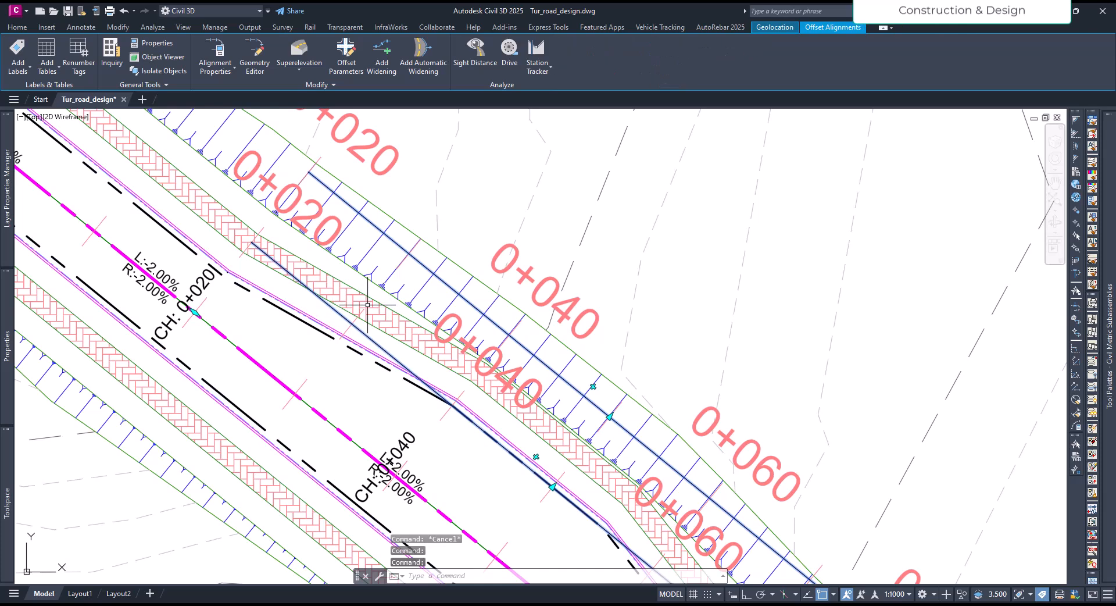
{"action": "left_click", "coordinate": [217, 68]}
{"action": "left_click", "coordinate": [233, 119]}
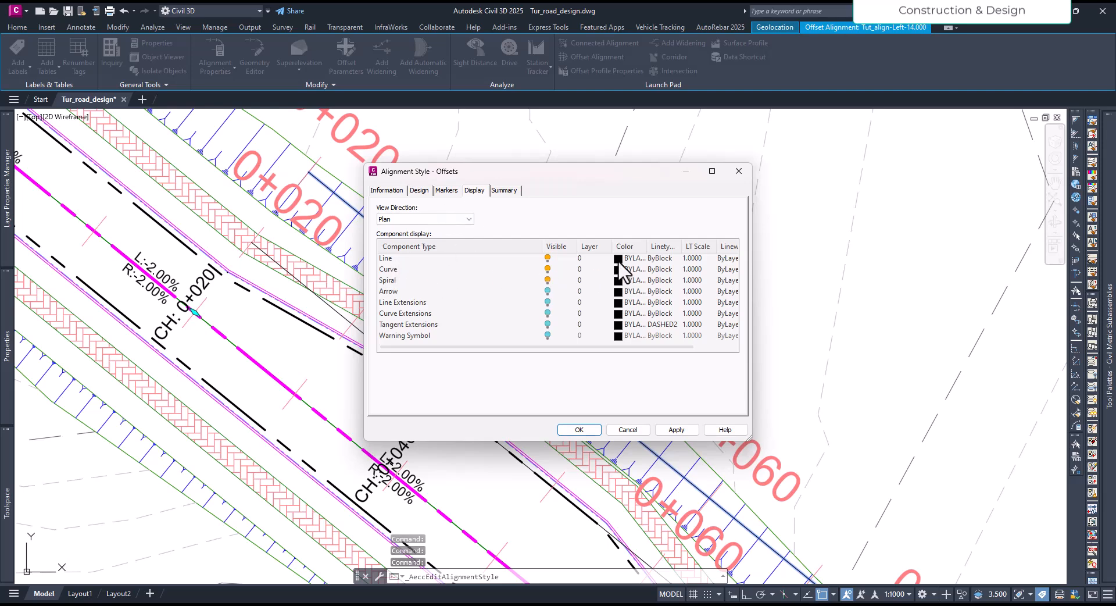
{"action": "left_click", "coordinate": [628, 430]}
{"action": "key", "text": "Escape"}
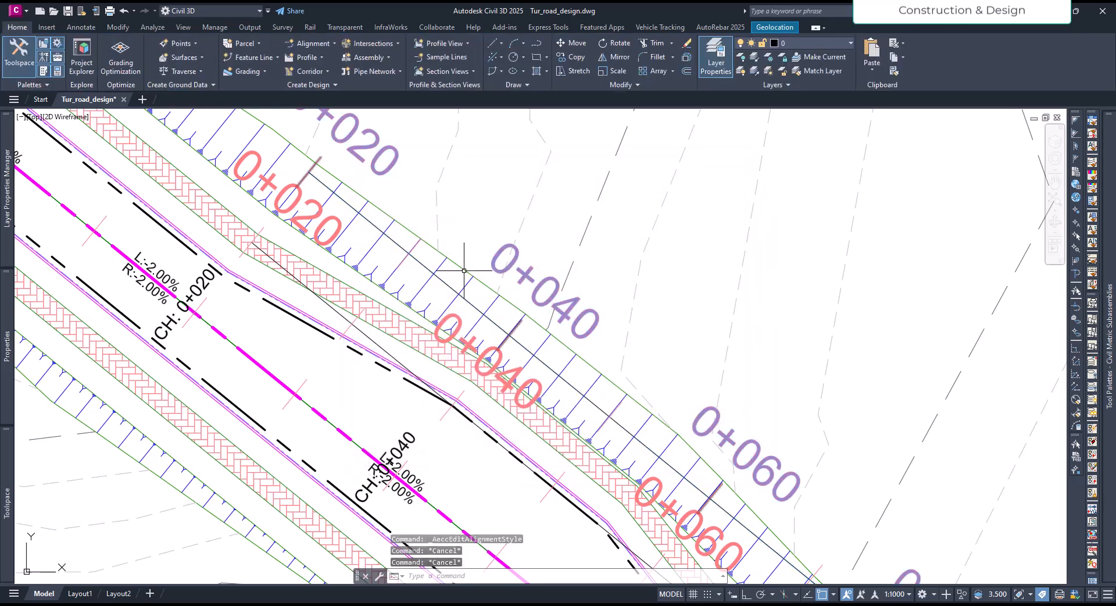
Step: Inspect the two left offset alignments in plan along their extent from station 0+020 to 0+080
{"action": "left_click", "coordinate": [410, 256]}
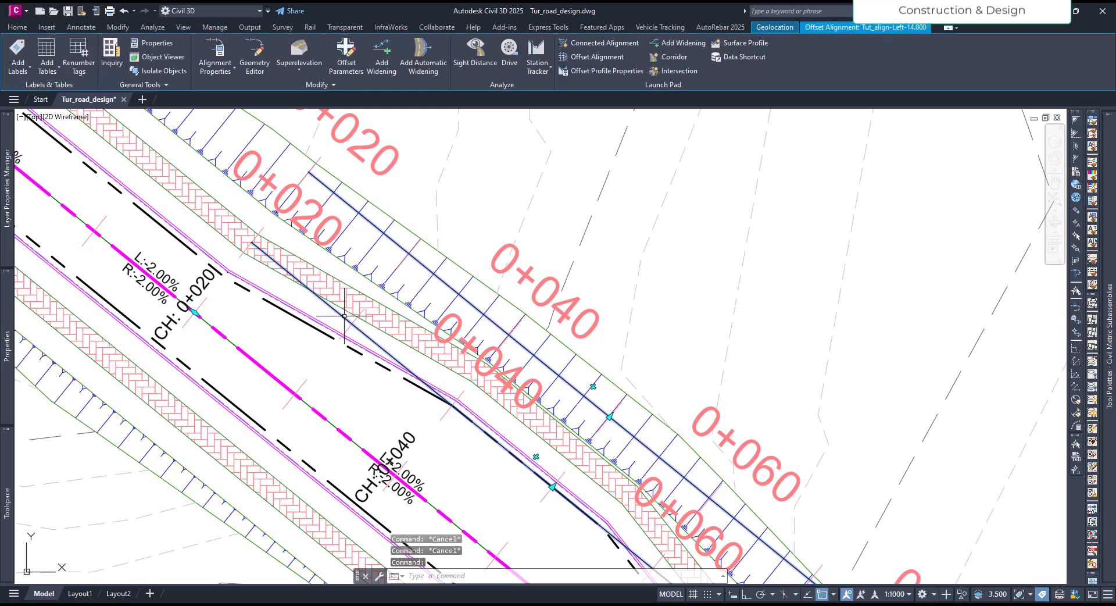
{"action": "middle_click_drag", "start_coordinate": [516, 383], "coordinate": [456, 294]}
{"action": "scroll", "coordinate": [456, 294], "scroll_direction": "down", "scroll_amount": 1}
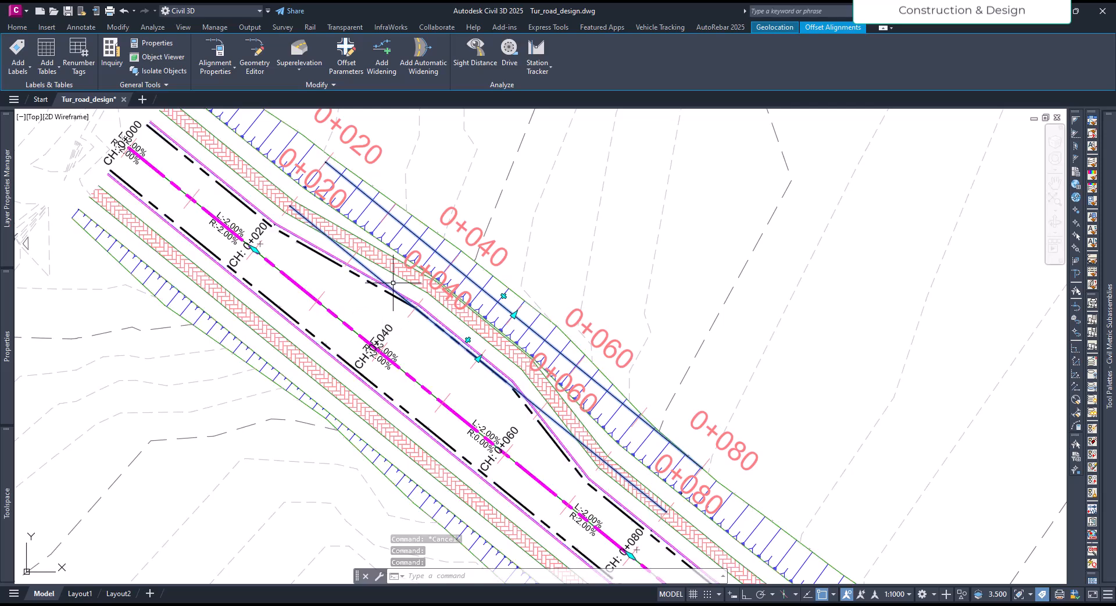
{"action": "scroll", "coordinate": [349, 227], "scroll_direction": "up", "scroll_amount": 2}
{"action": "middle_click_drag", "start_coordinate": [352, 233], "coordinate": [431, 246]}
{"action": "key", "text": "Escape"}
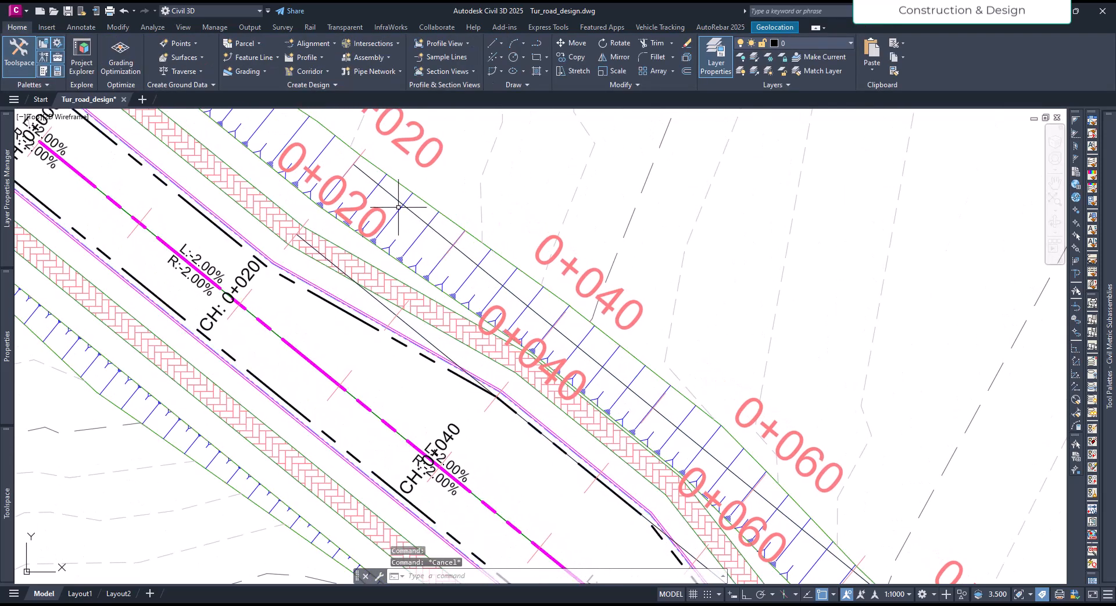
Step: Add an aligned dimension from the Tut_align centreline to the first left offset alignment, between stations 0+020 and 0+040
{"action": "left_click", "coordinate": [81, 27]}
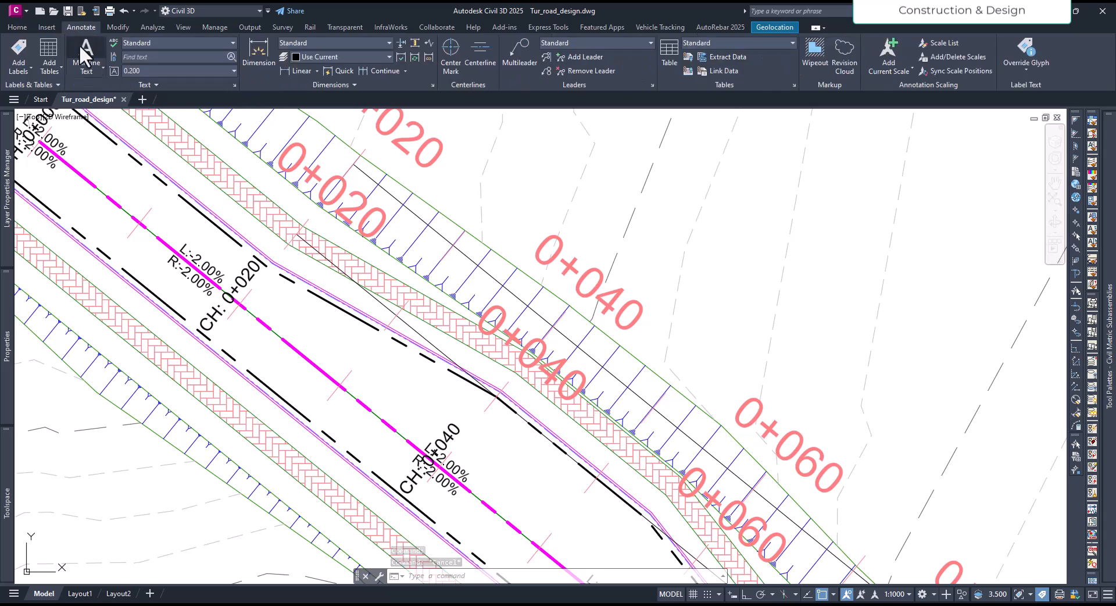
{"action": "left_click", "coordinate": [317, 70]}
{"action": "left_click", "coordinate": [304, 140]}
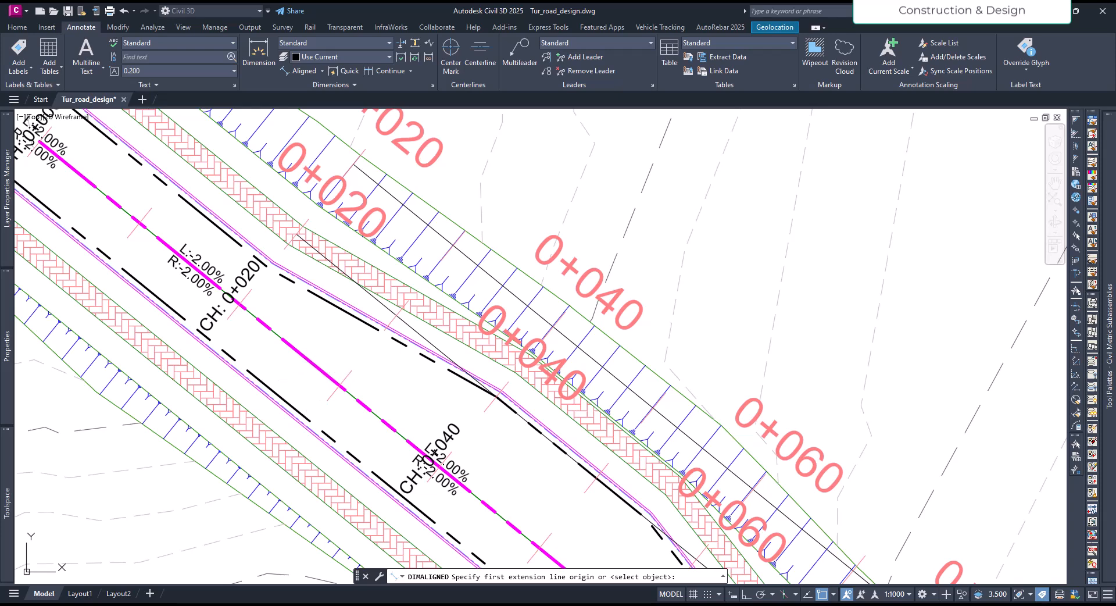
{"action": "left_click", "coordinate": [344, 351]}
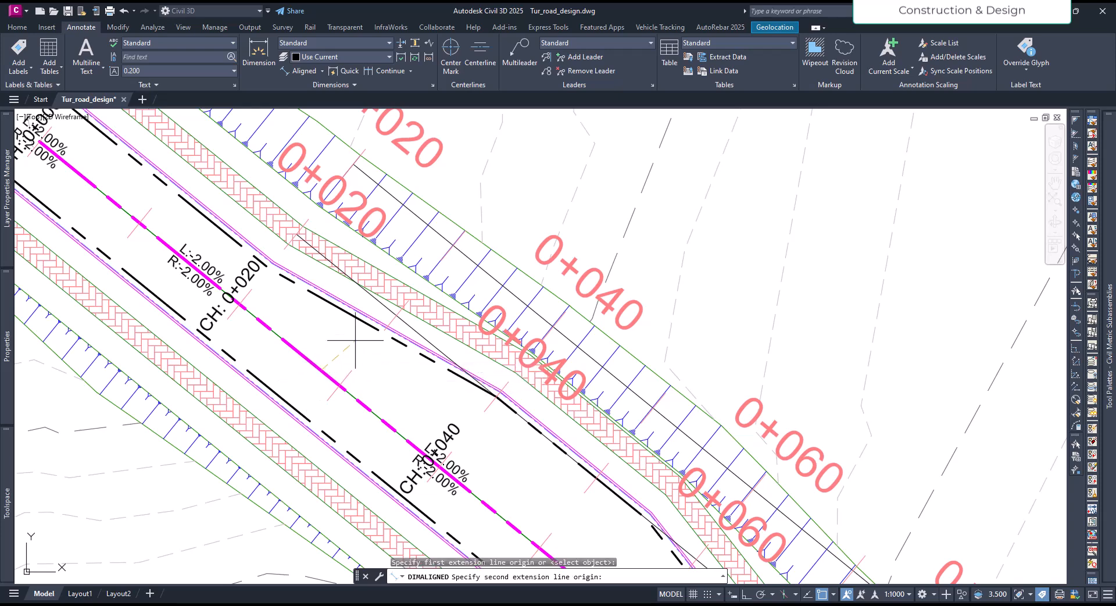
{"action": "left_click", "coordinate": [378, 302]}
{"action": "left_click", "coordinate": [355, 331]}
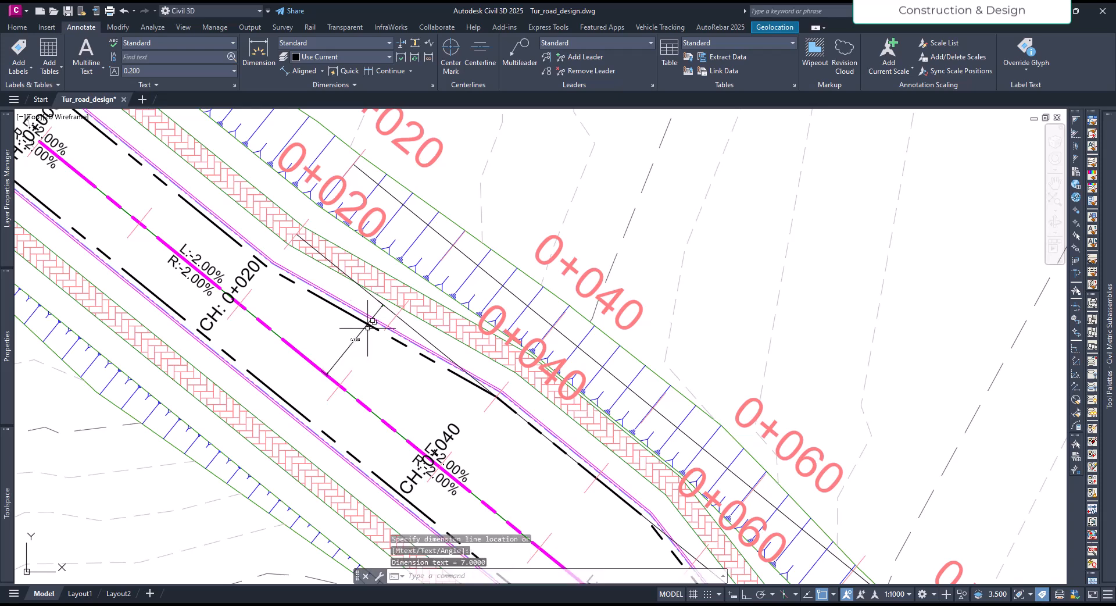
{"action": "scroll", "coordinate": [351, 340], "scroll_direction": "up", "scroll_amount": 5}
{"action": "scroll", "coordinate": [352, 359], "scroll_direction": "down", "scroll_amount": 5}
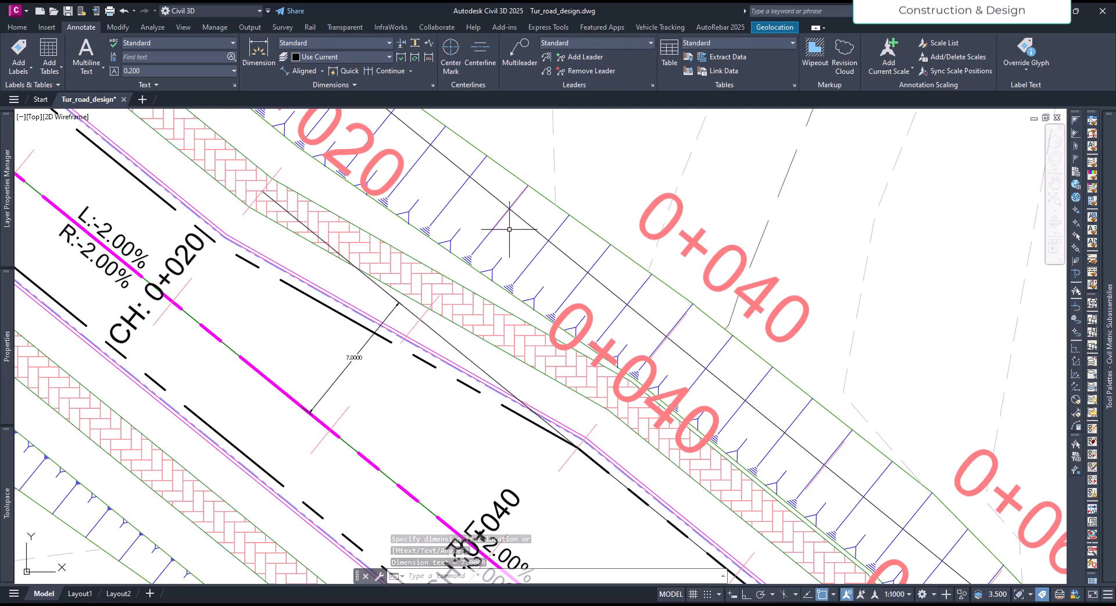
Step: Add an aligned dimension between the first and second left offset alignments
{"action": "left_click", "coordinate": [295, 71]}
{"action": "left_click", "coordinate": [437, 333]}
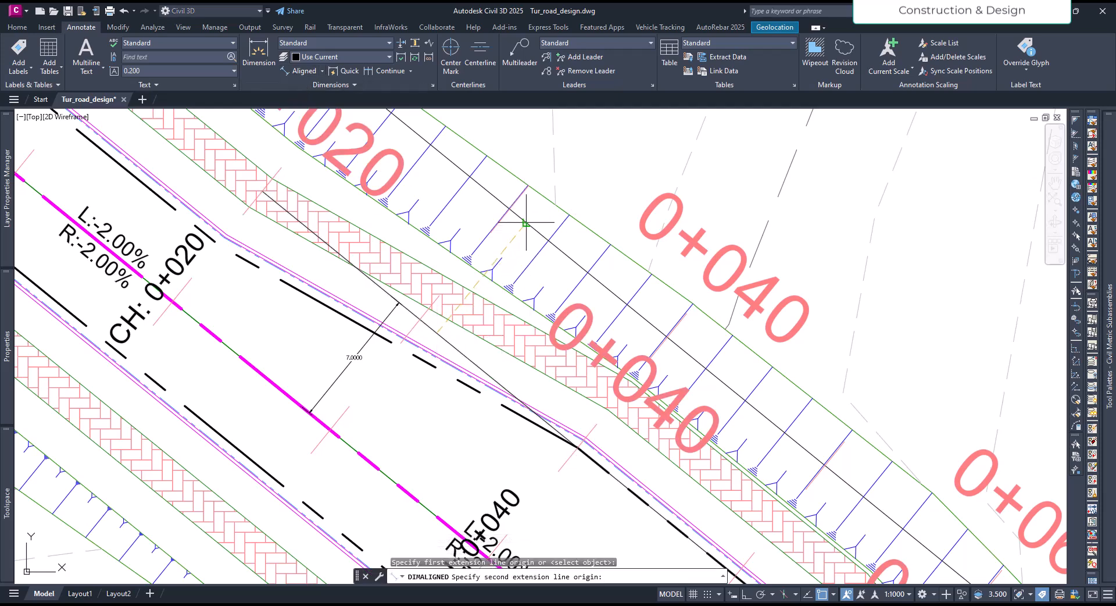
{"action": "left_click", "coordinate": [524, 225]}
{"action": "scroll", "coordinate": [492, 283], "scroll_direction": "up", "scroll_amount": 4}
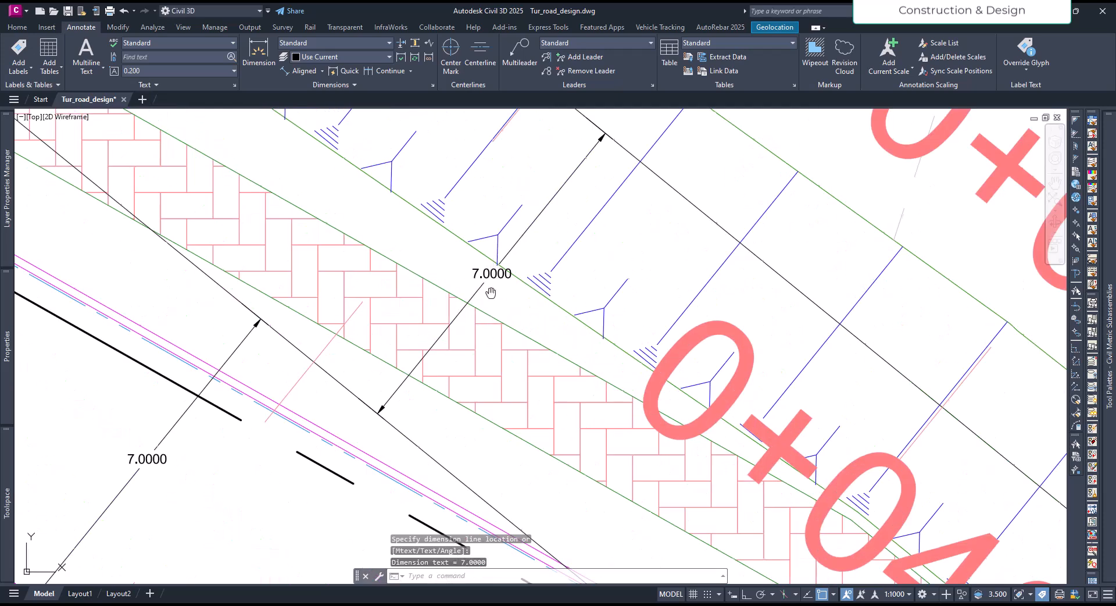
{"action": "scroll", "coordinate": [500, 294], "scroll_direction": "down", "scroll_amount": 5}
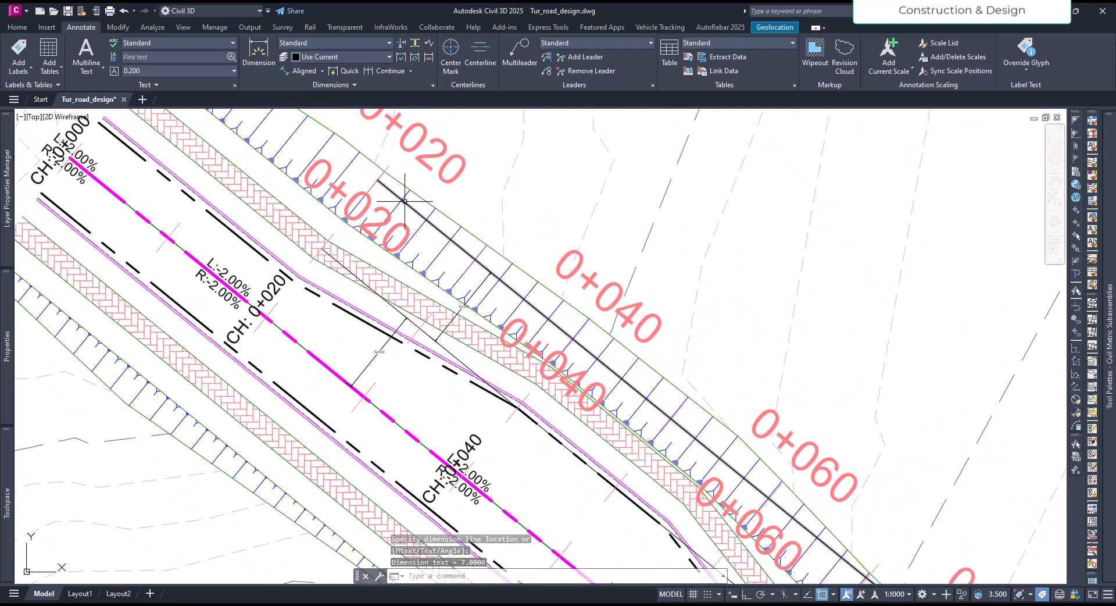
Step: Identify which offset alignment each of the two new profiles belongs to in the profile view between 0+020 and 0+080
{"action": "mouse_move", "coordinate": [716, 386]}
{"action": "middle_mouse_down"}
{"action": "mouse_move", "coordinate": [646, 299]}
{"action": "mouse_move", "coordinate": [558, 243]}
{"action": "middle_mouse_up"}
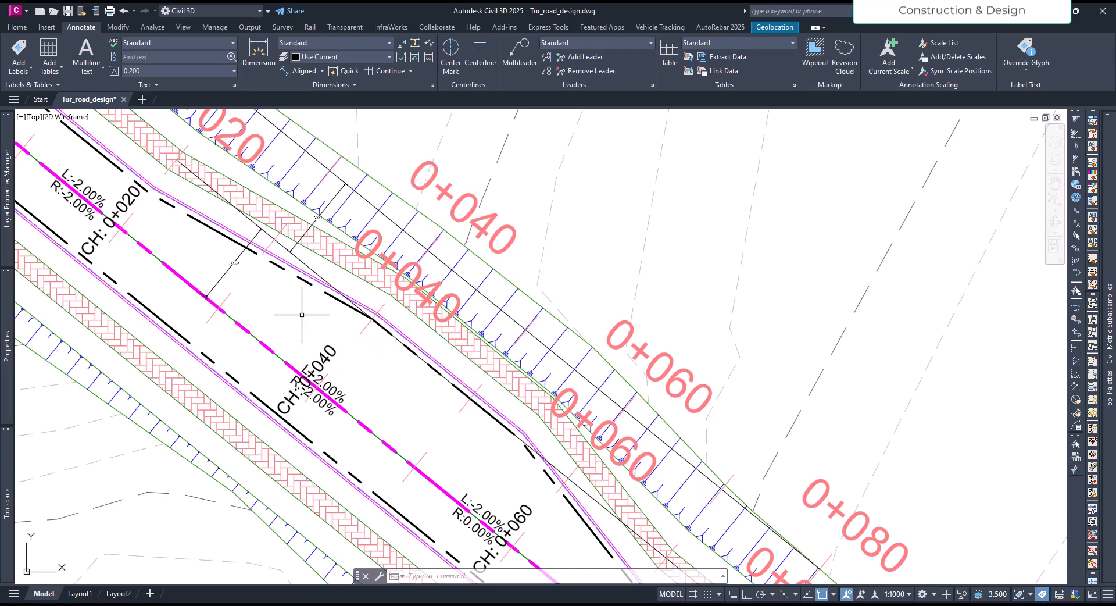
{"action": "scroll", "coordinate": [303, 318], "scroll_direction": "down", "scroll_amount": 10}
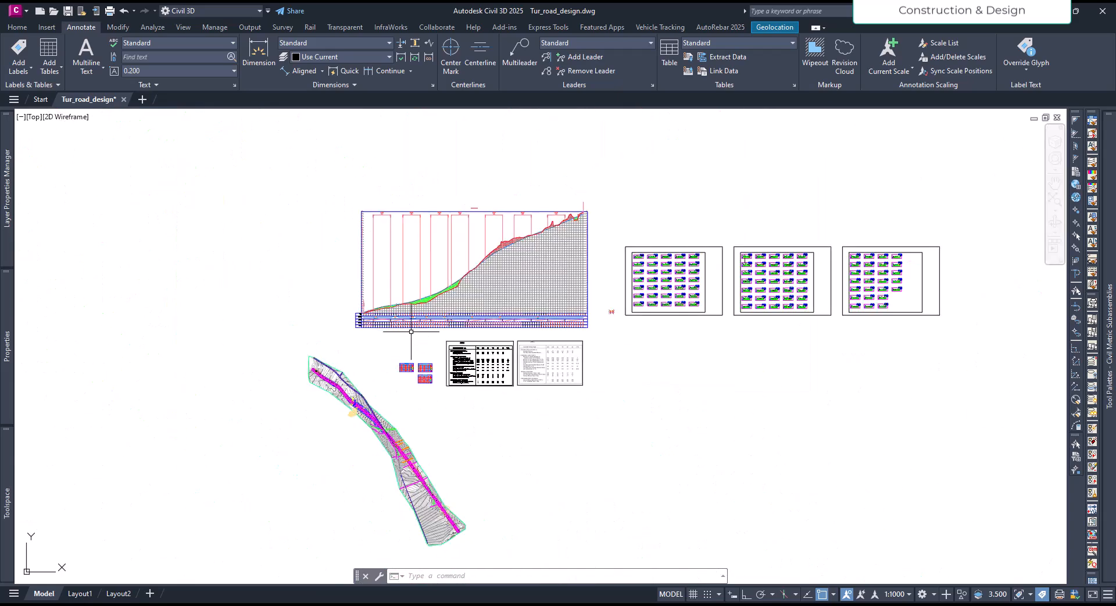
{"action": "scroll", "coordinate": [407, 331], "scroll_direction": "up", "scroll_amount": 8}
{"action": "scroll", "coordinate": [381, 305], "scroll_direction": "up", "scroll_amount": 6}
{"action": "middle_click_drag", "start_coordinate": [368, 369], "coordinate": [690, 312]}
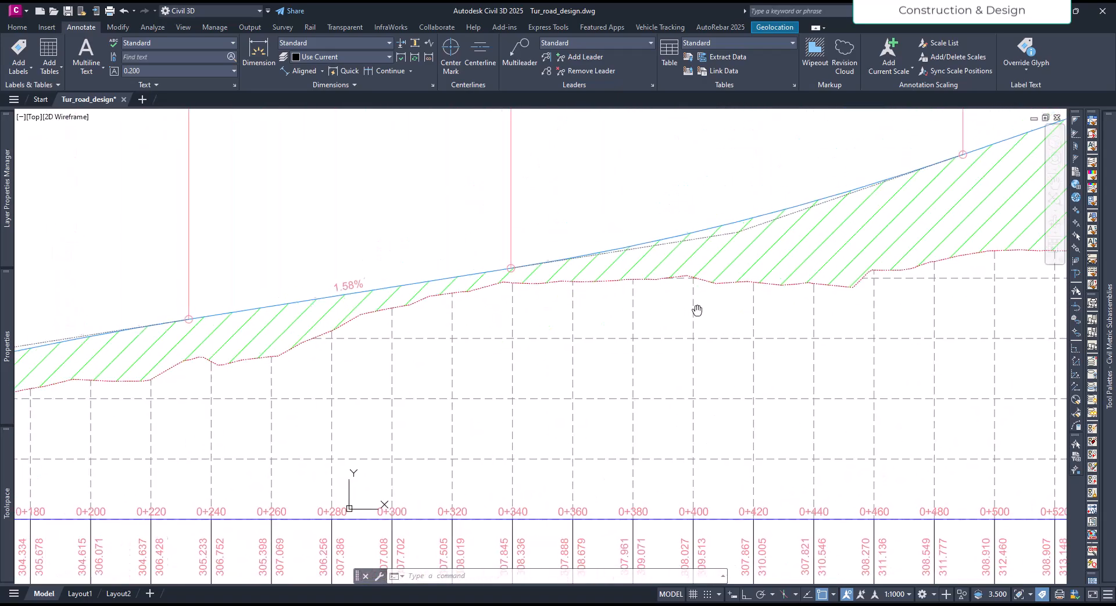
{"action": "scroll", "coordinate": [511, 279], "scroll_direction": "down", "scroll_amount": 4}
{"action": "scroll", "coordinate": [299, 326], "scroll_direction": "up", "scroll_amount": 7}
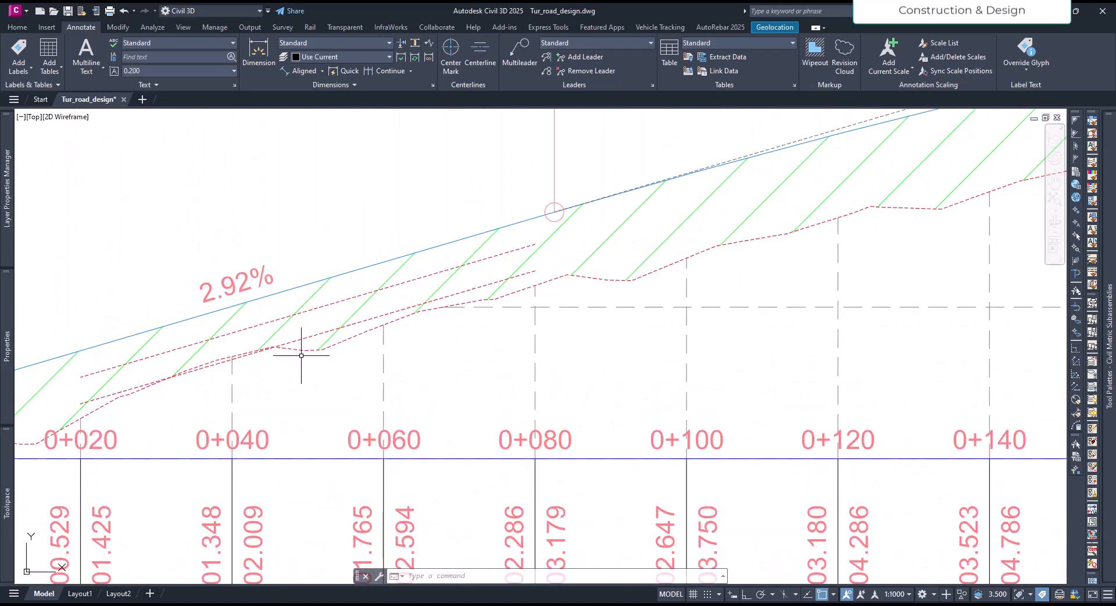
{"action": "middle_click_drag", "start_coordinate": [311, 323], "coordinate": [424, 287]}
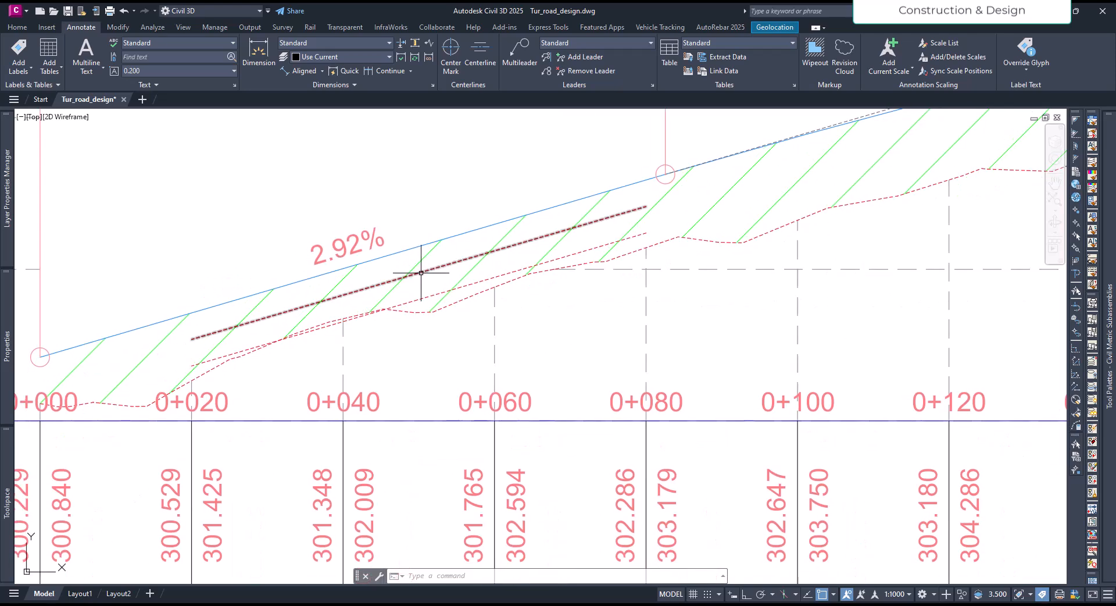
{"action": "left_click", "coordinate": [421, 272]}
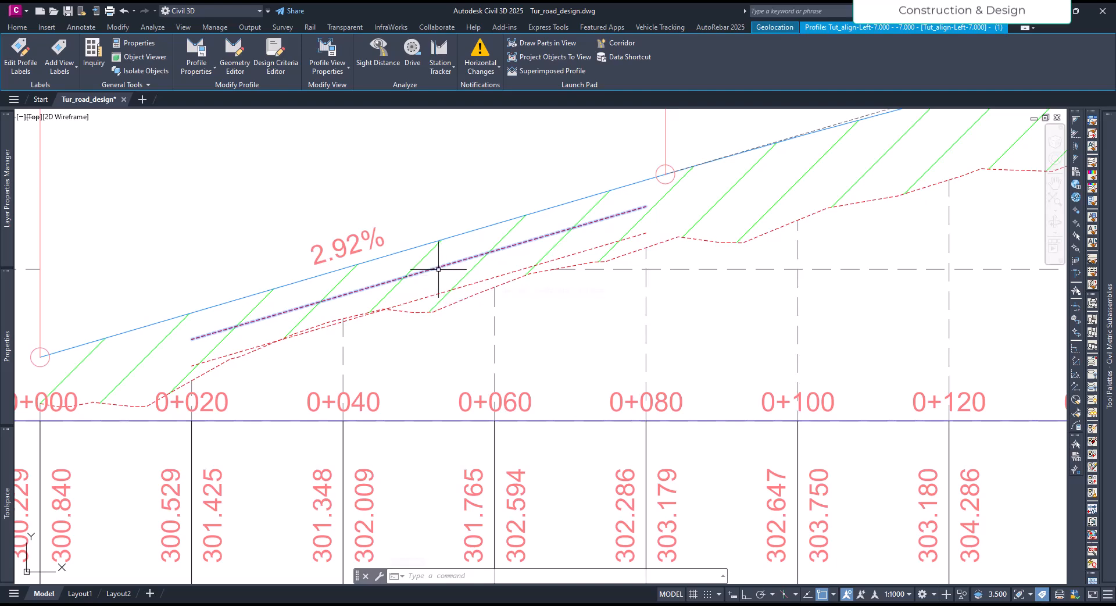
{"action": "key", "text": "Escape"}
{"action": "left_click", "coordinate": [425, 301]}
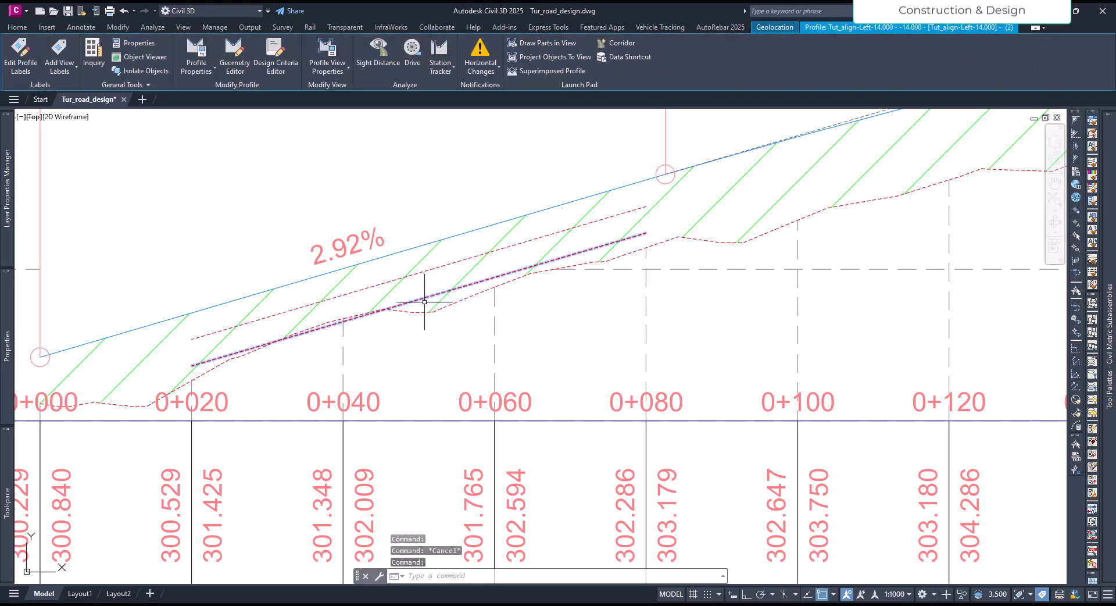
{"action": "key", "text": "Escape"}
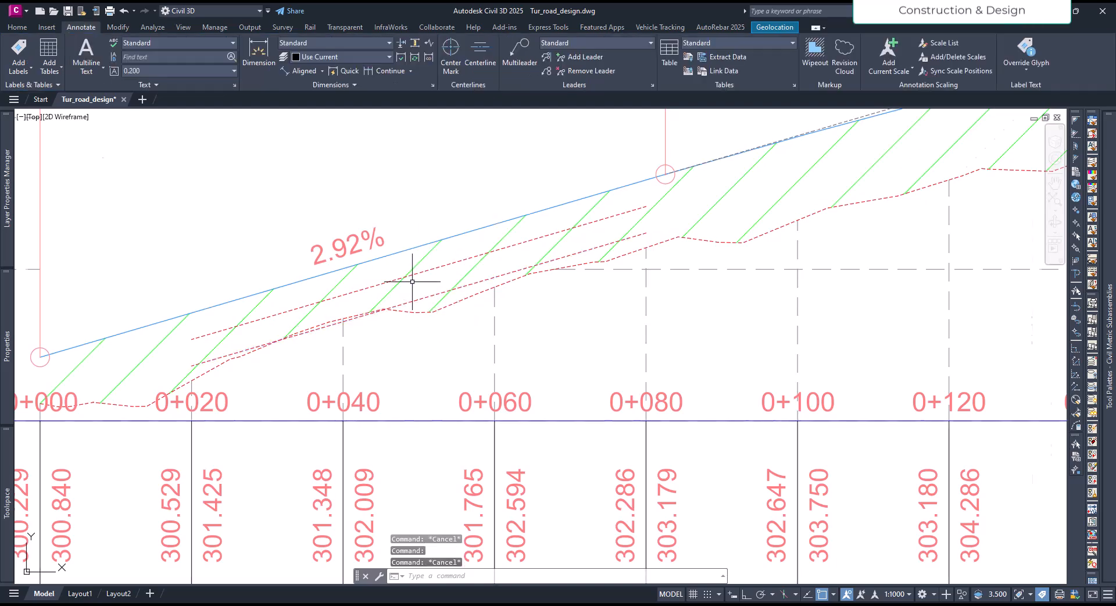
Step: Compare both offset profiles with the design profile and the ground line in the profile view
{"action": "scroll", "coordinate": [416, 282], "scroll_direction": "down", "scroll_amount": 5}
{"action": "scroll", "coordinate": [410, 273], "scroll_direction": "up", "scroll_amount": 5}
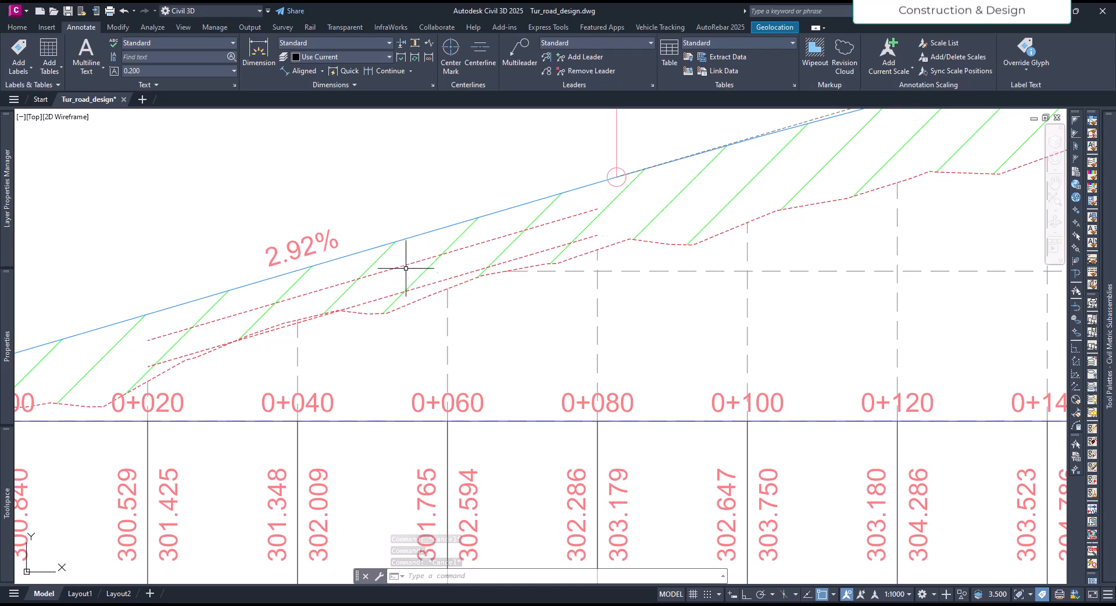
{"action": "left_click", "coordinate": [400, 266]}
{"action": "left_click", "coordinate": [395, 295]}
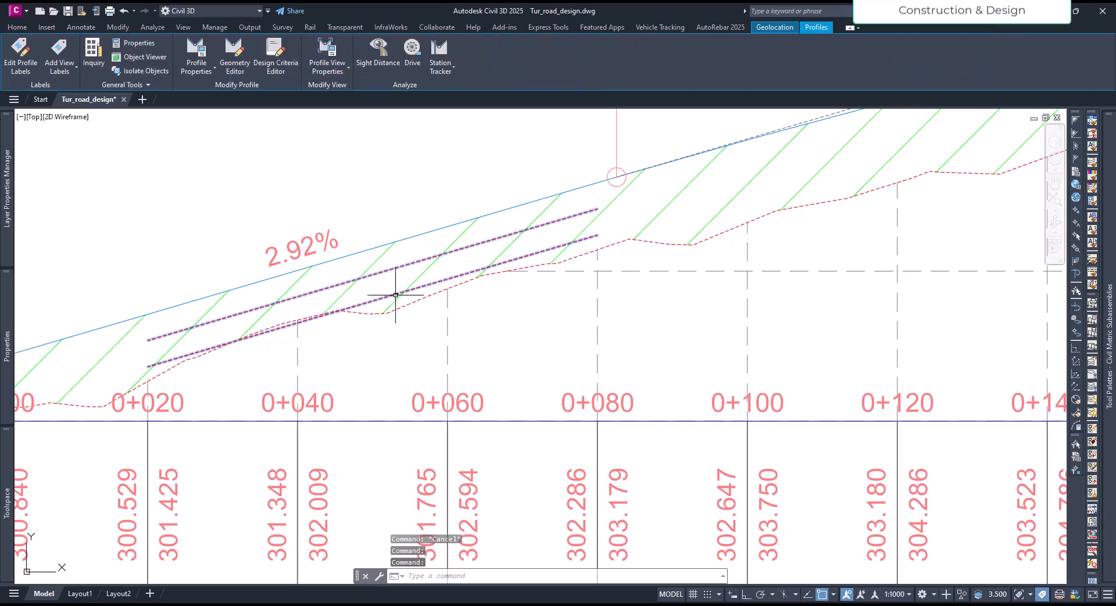
{"action": "scroll", "coordinate": [401, 256], "scroll_direction": "down", "scroll_amount": 8}
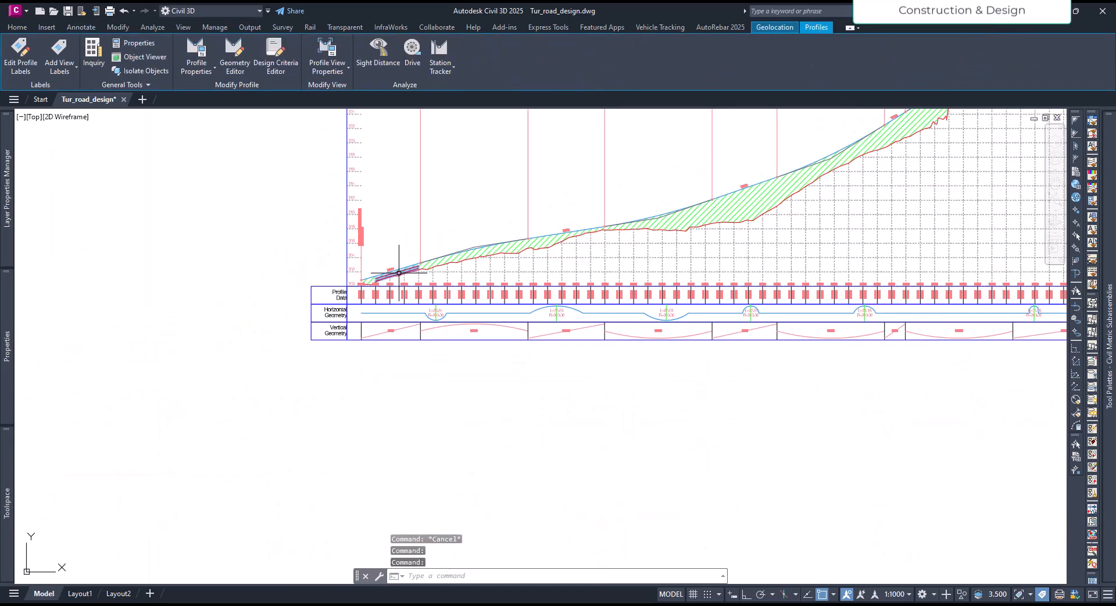
{"action": "key", "text": "Escape"}
{"action": "key", "text": "Escape"}
{"action": "scroll", "coordinate": [399, 277], "scroll_direction": "up", "scroll_amount": 2}
{"action": "scroll", "coordinate": [397, 274], "scroll_direction": "up", "scroll_amount": 4}
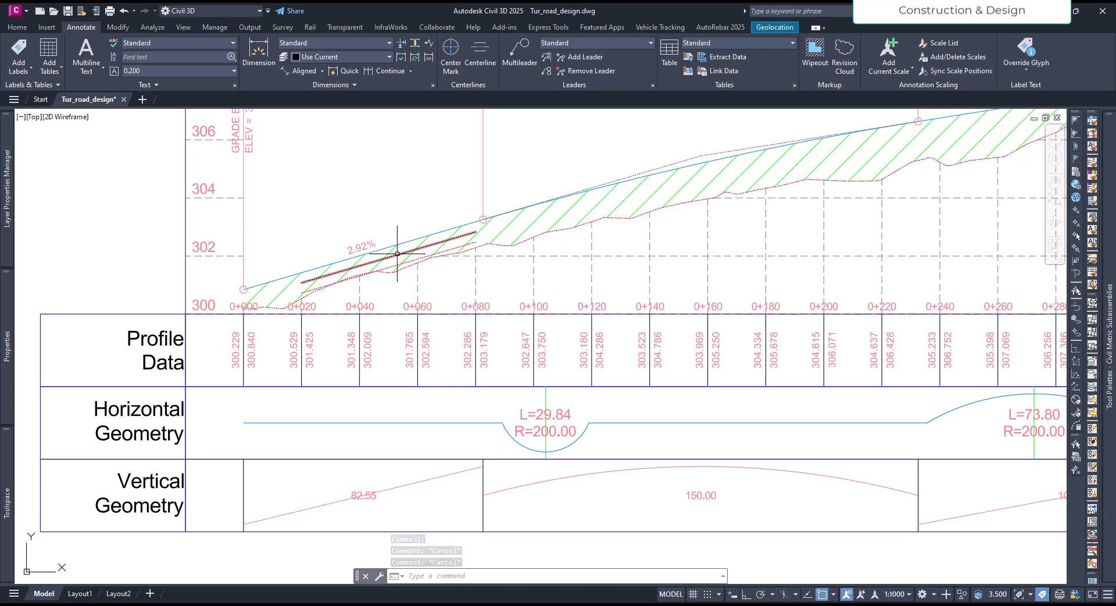
{"action": "left_click", "coordinate": [365, 264]}
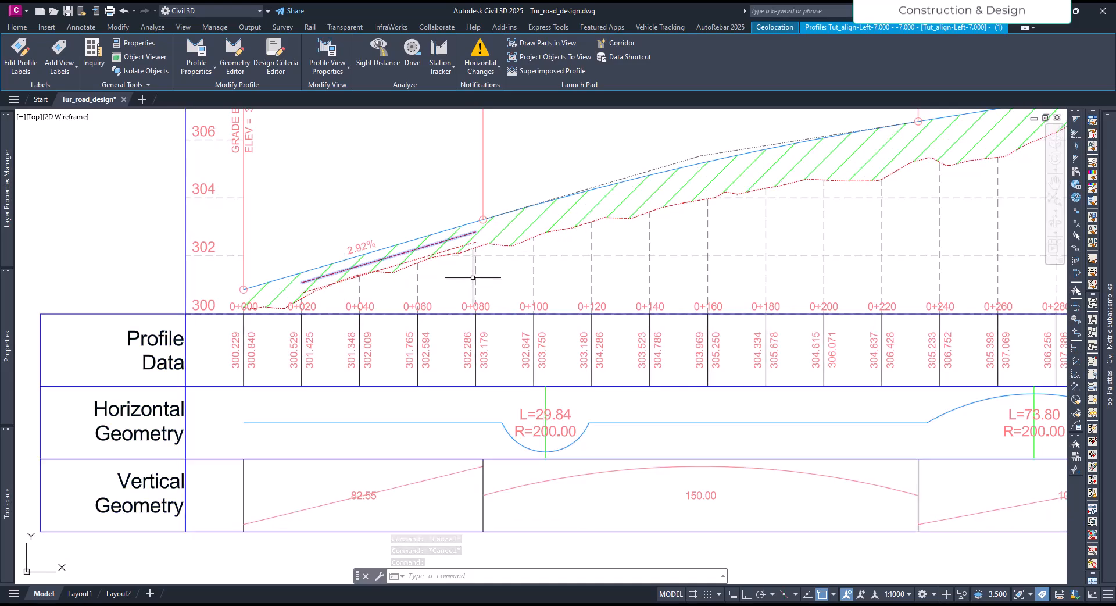
{"action": "key", "text": "Escape"}
Step: Start a new offset alignment from Tut_align in plan, with the station range set from 0+020 to 0+080
{"action": "scroll", "coordinate": [403, 238], "scroll_direction": "down", "scroll_amount": 8}
{"action": "scroll", "coordinate": [403, 238], "scroll_direction": "down", "scroll_amount": 3}
{"action": "scroll", "coordinate": [366, 292], "scroll_direction": "up", "scroll_amount": 10}
{"action": "scroll", "coordinate": [366, 293], "scroll_direction": "down", "scroll_amount": 3}
{"action": "scroll", "coordinate": [453, 279], "scroll_direction": "up", "scroll_amount": 8}
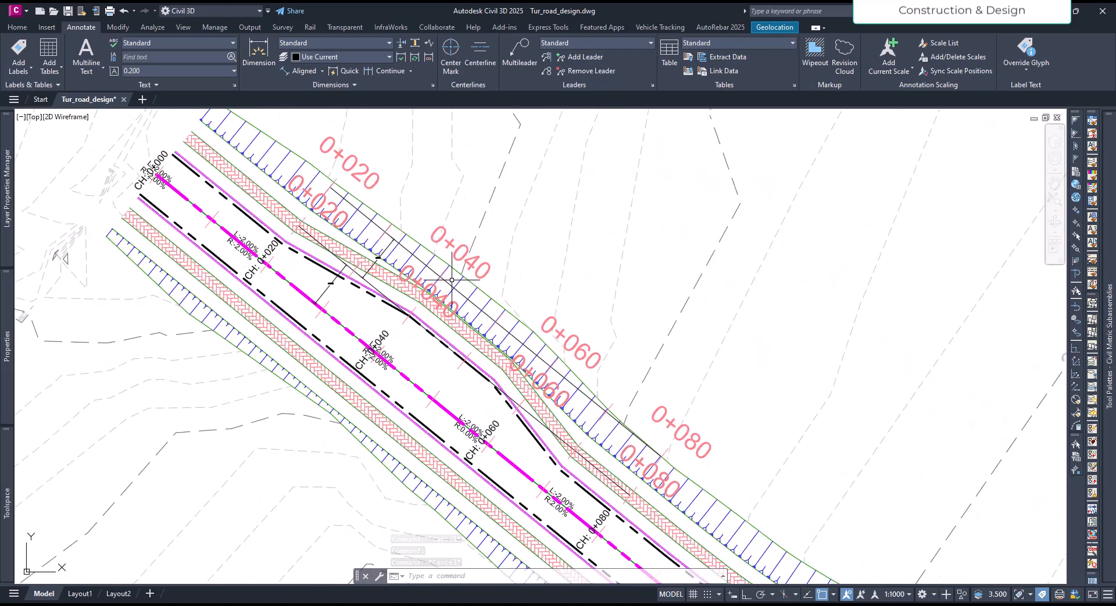
{"action": "left_click", "coordinate": [364, 339]}
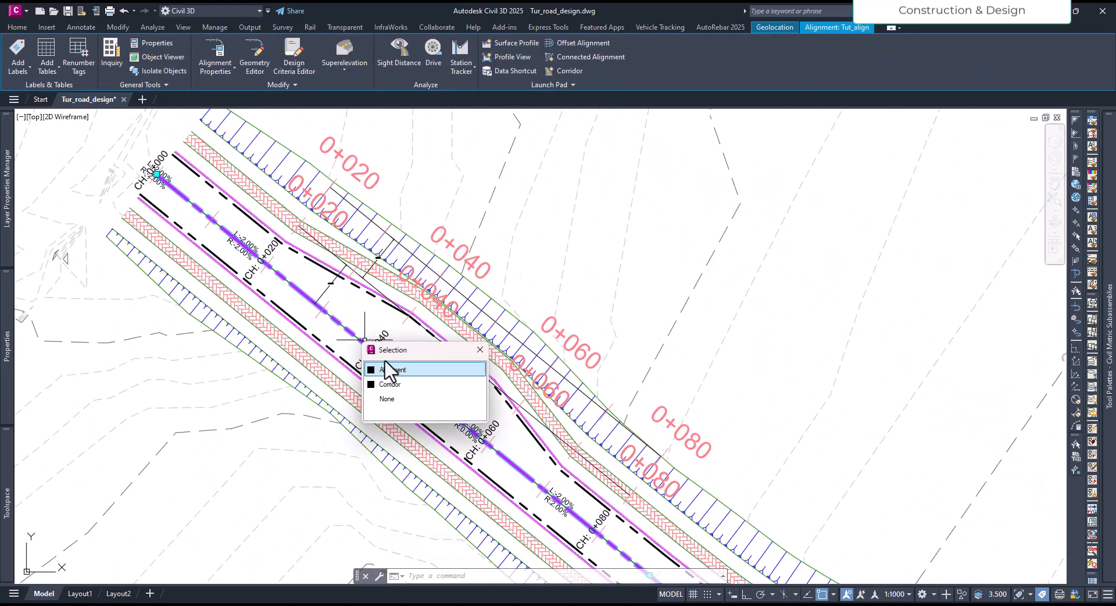
{"action": "left_click", "coordinate": [384, 370]}
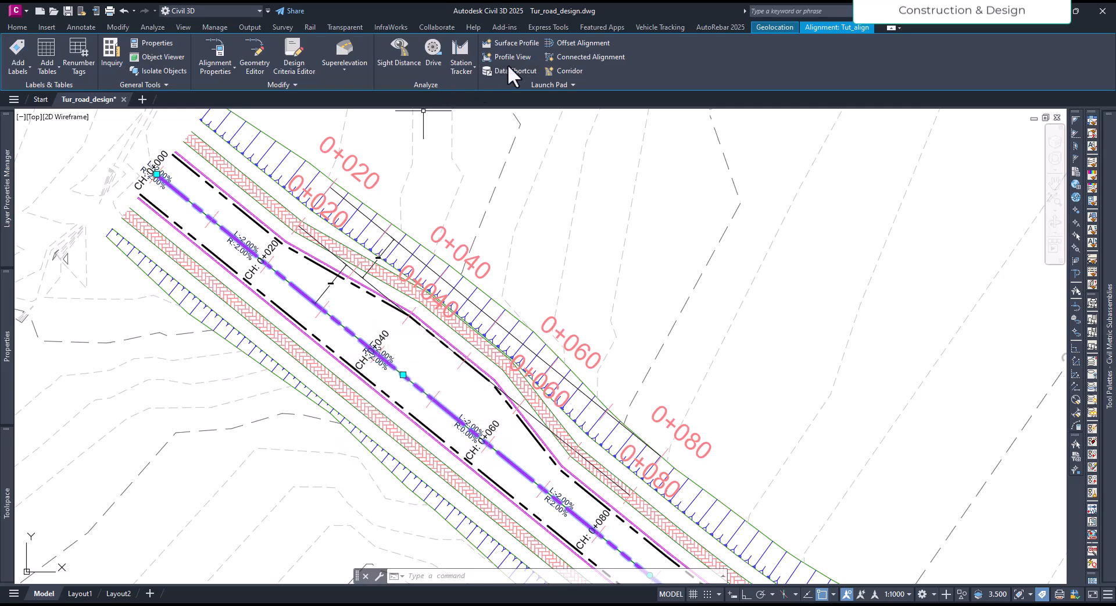
{"action": "left_click", "coordinate": [576, 47]}
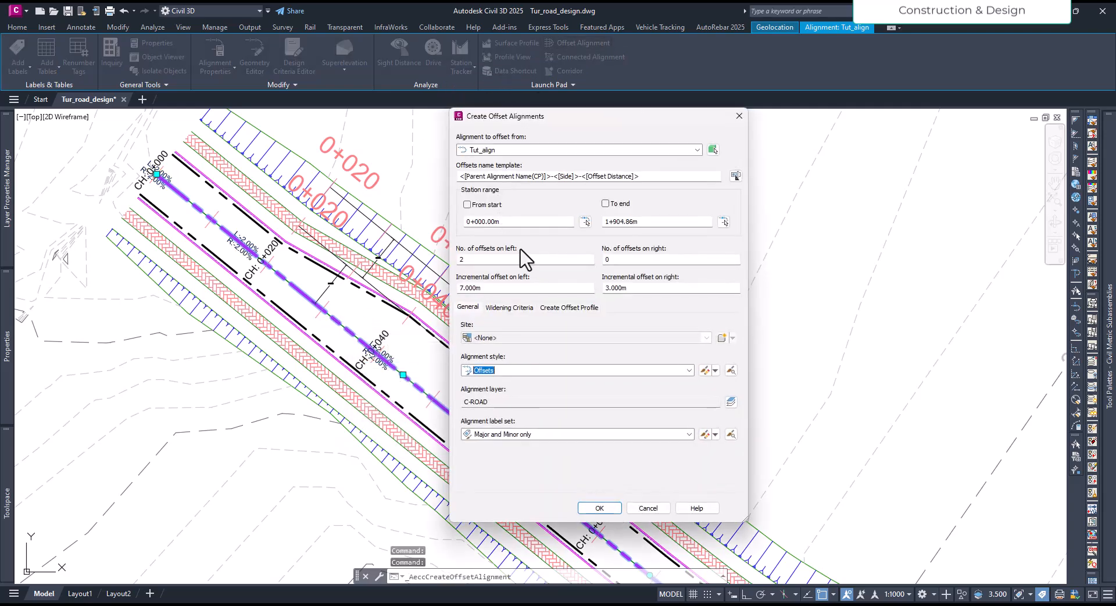
{"action": "left_click", "coordinate": [467, 205]}
{"action": "left_click", "coordinate": [467, 205]}
{"action": "left_click_drag", "start_coordinate": [507, 222], "coordinate": [462, 222]}
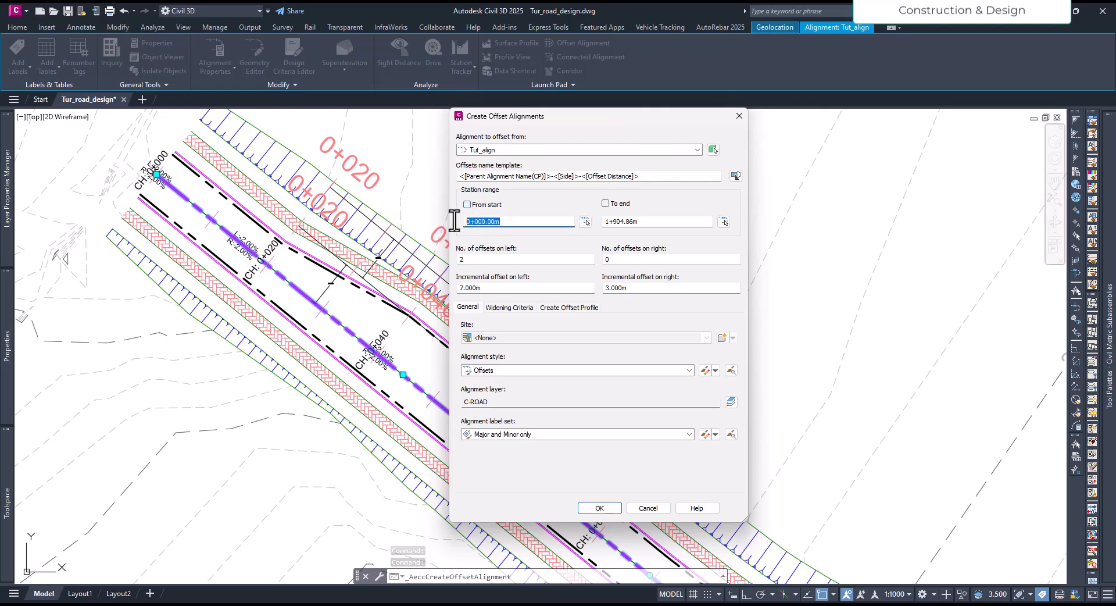
{"action": "left_click", "coordinate": [652, 221]}
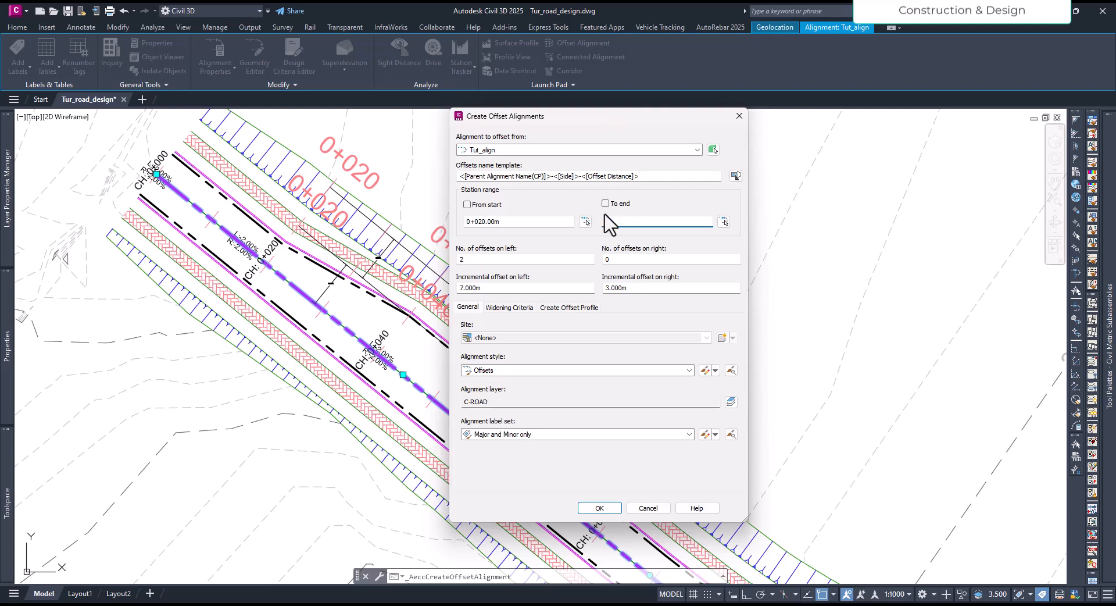
{"action": "type", "text": "80"}
Step: Set the number of offsets to 0 on the left and 1 on the right, with a 5 m incremental offset on the right
{"action": "left_click", "coordinate": [478, 260]}
{"action": "left_click", "coordinate": [624, 261]}
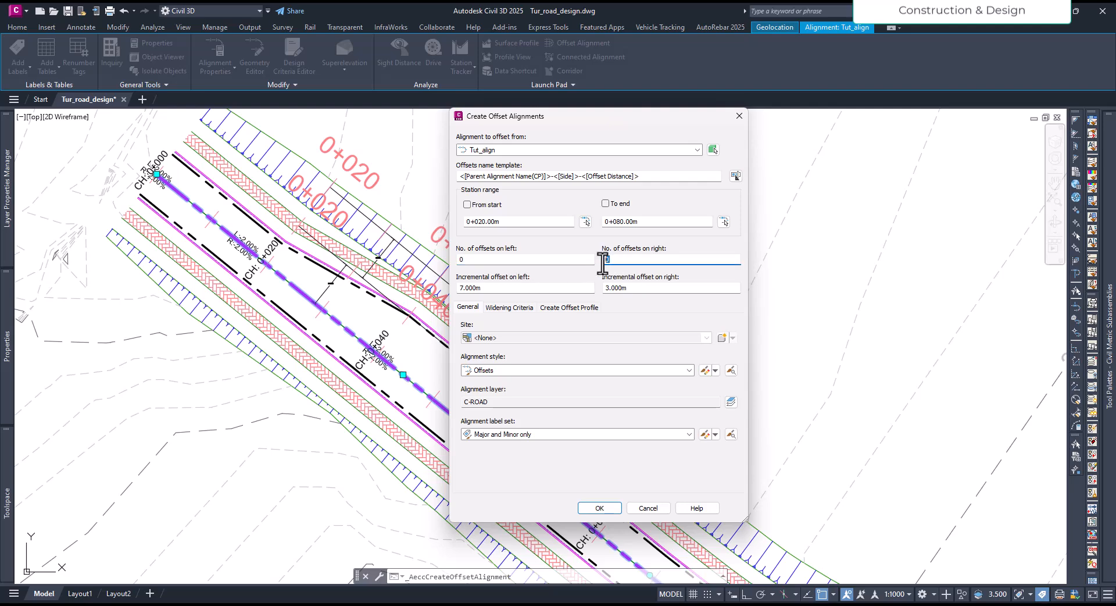
{"action": "left_click", "coordinate": [634, 288]}
{"action": "type", "text": "5"}
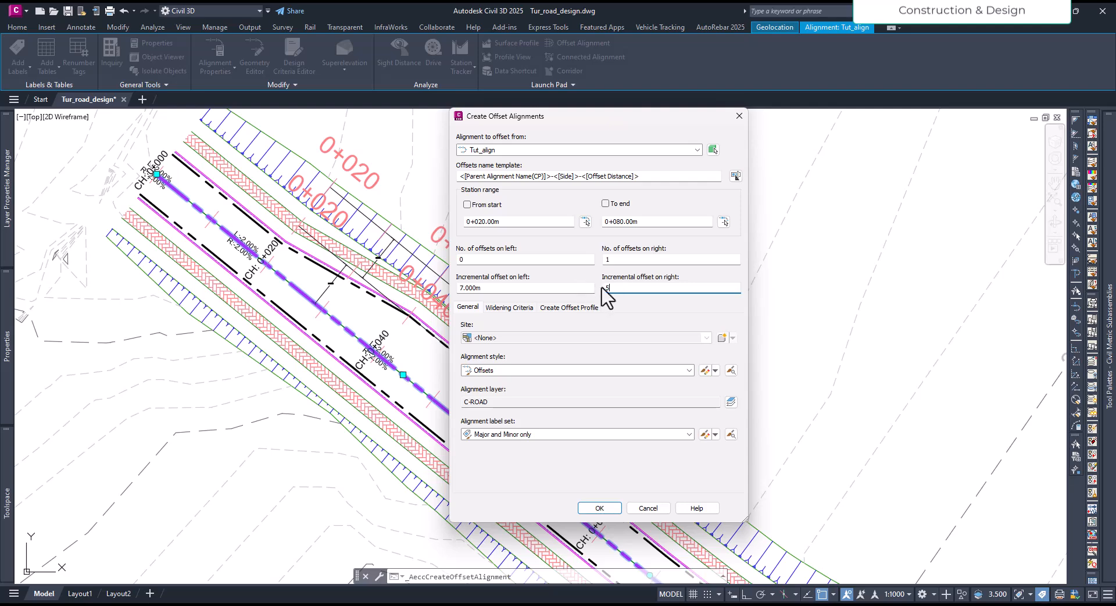
{"action": "left_click", "coordinate": [625, 260]}
Step: Choose the Basic alignment style, review the widening criteria without adding widening, and open the offset profile settings
{"action": "left_click", "coordinate": [500, 371]}
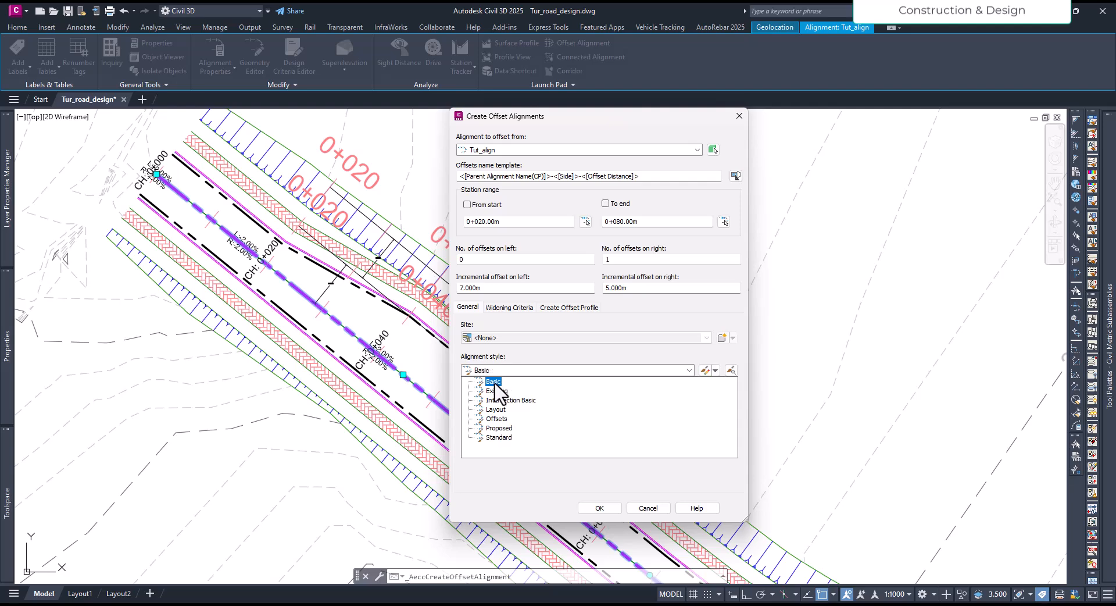
{"action": "left_click", "coordinate": [493, 381]}
{"action": "left_click", "coordinate": [510, 307]}
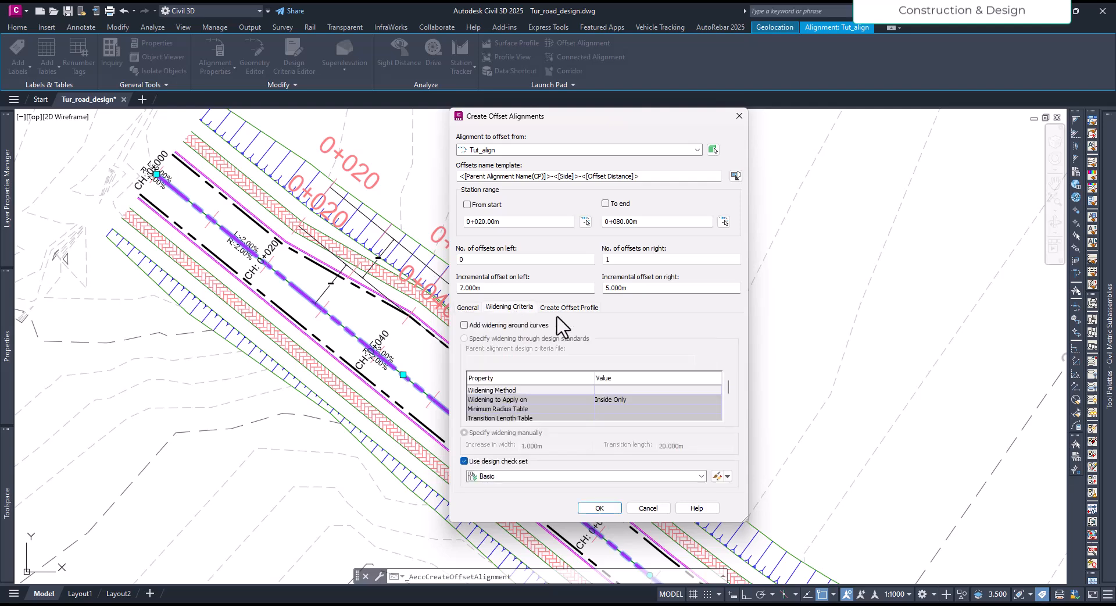
{"action": "left_click", "coordinate": [562, 308]}
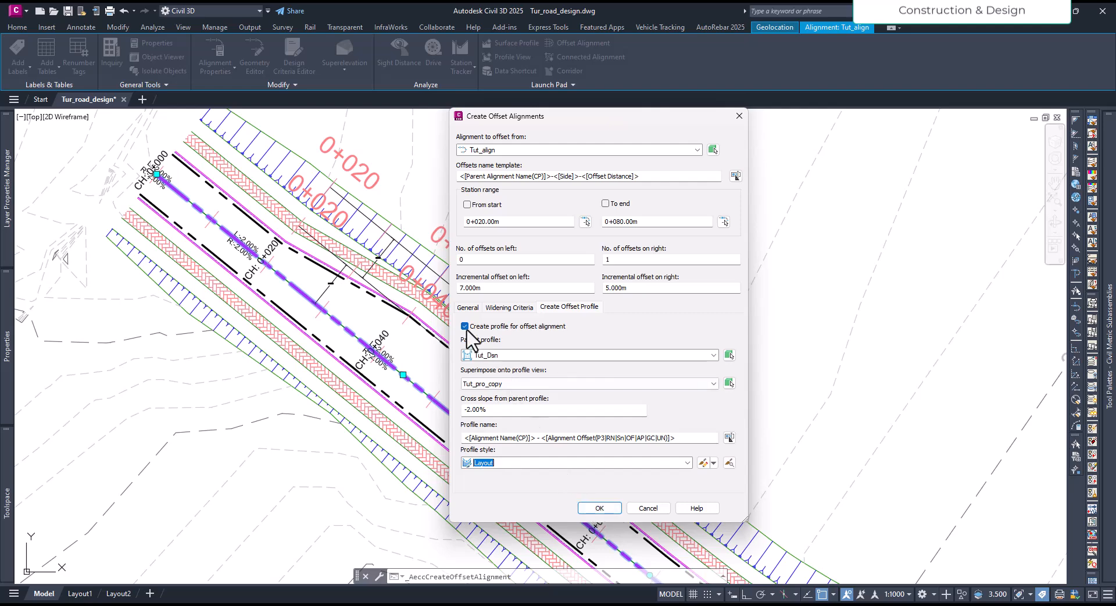
Step: Turn off profile creation for the offset alignment and create the 5 m right offset alignment
{"action": "left_click", "coordinate": [465, 326]}
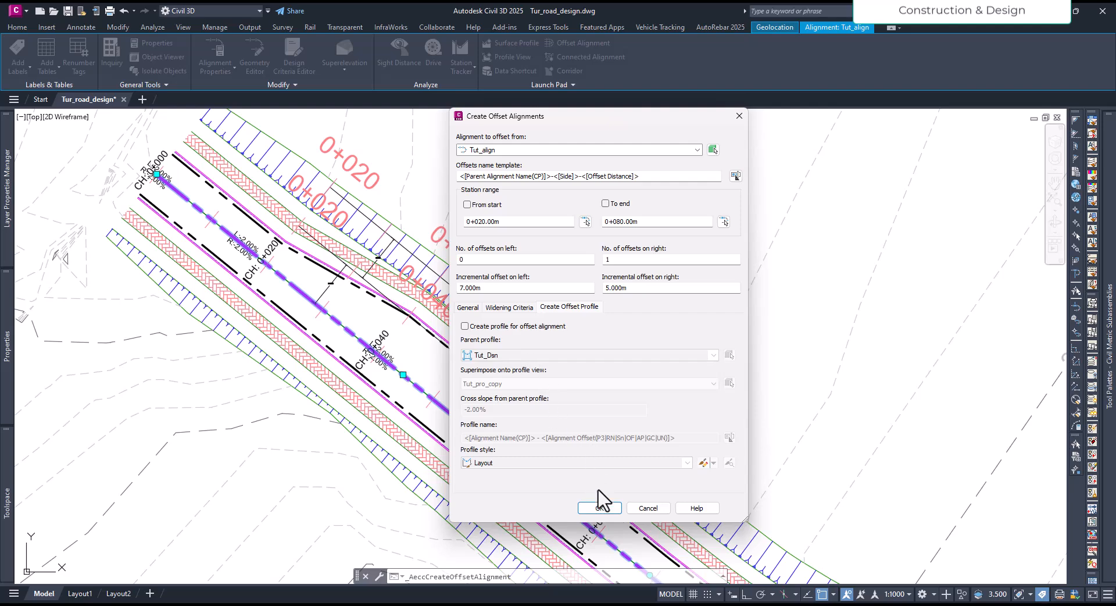
{"action": "left_click", "coordinate": [600, 508]}
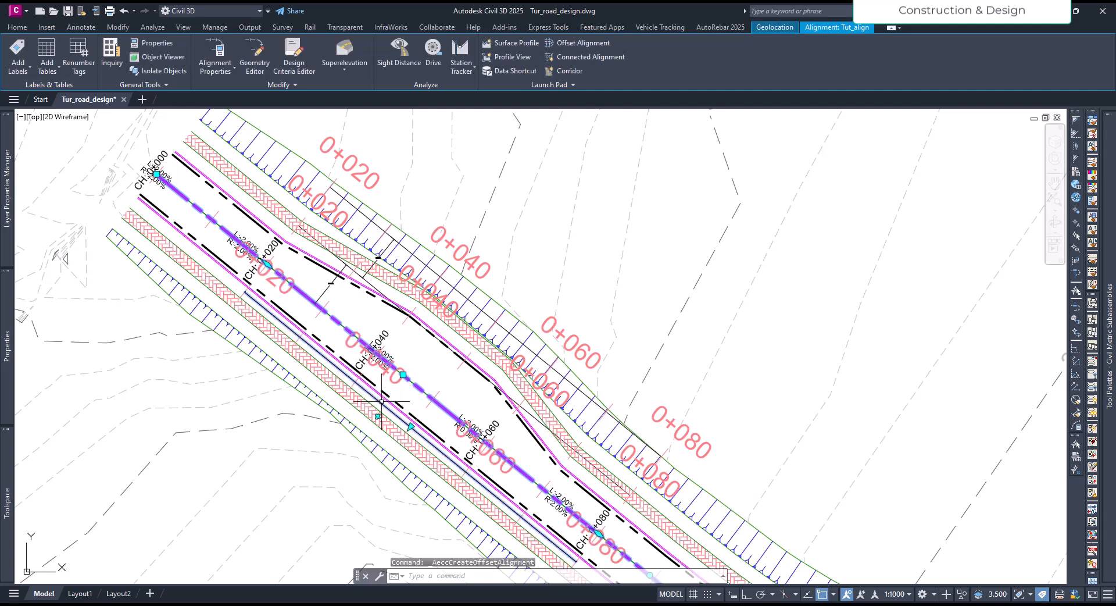
{"action": "left_click", "coordinate": [384, 406]}
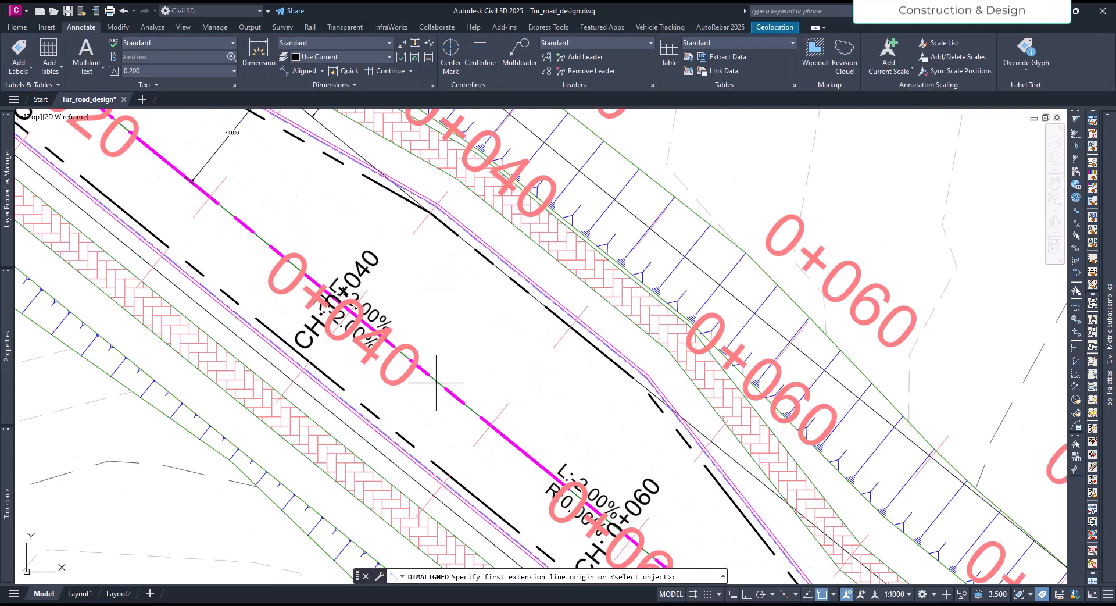
Step: Add an aligned dimension from the Tut_align centreline to the new right offset alignment between stations 0+040 and 0+060
{"action": "left_click", "coordinate": [437, 382]}
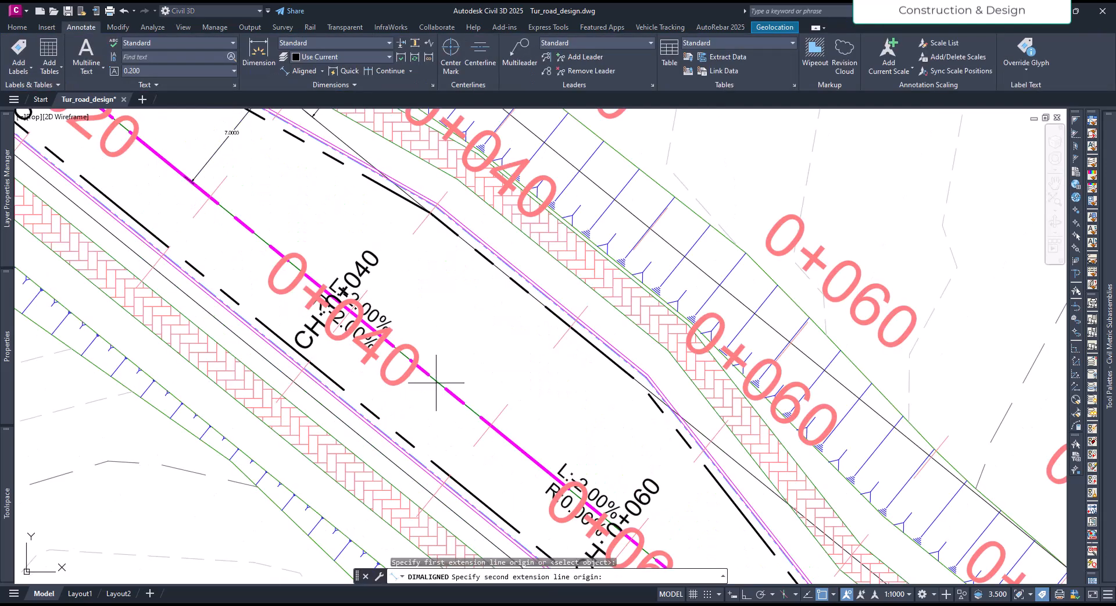
{"action": "left_click", "coordinate": [380, 454]}
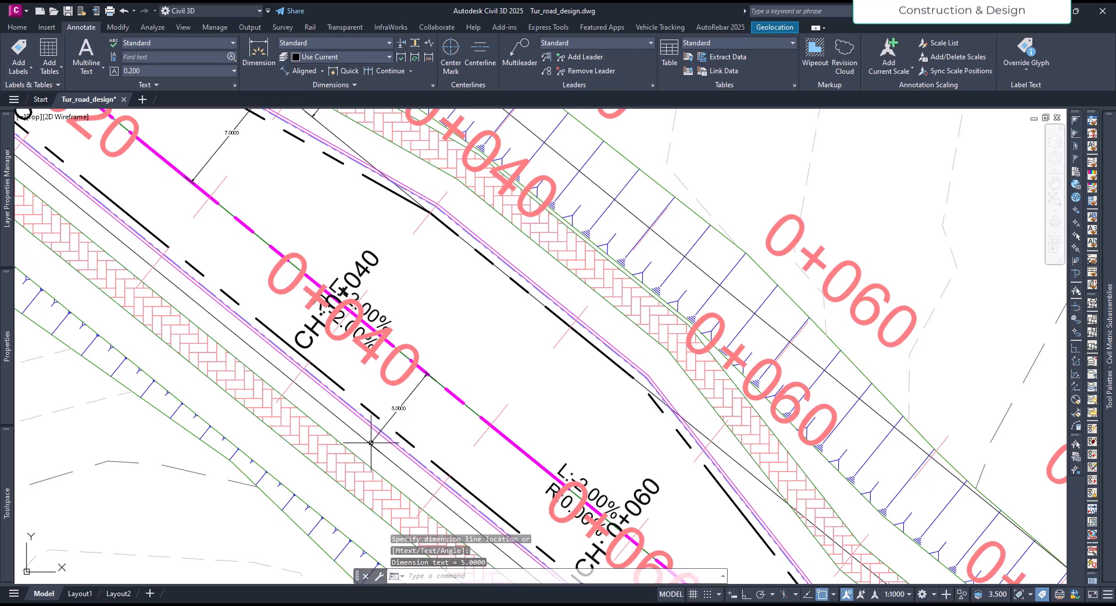
{"action": "scroll", "coordinate": [399, 417], "scroll_direction": "up", "scroll_amount": 5}
{"action": "scroll", "coordinate": [403, 406], "scroll_direction": "down", "scroll_amount": 6}
{"action": "key", "text": "Escape"}
{"action": "key", "text": "Escape"}
{"action": "key", "text": "Escape"}
Step: Start a surface profile from the new right offset alignment, with Tut_align-Right-5.000 as its alignment
{"action": "scroll", "coordinate": [379, 414], "scroll_direction": "up", "scroll_amount": 4}
{"action": "left_click", "coordinate": [379, 414]}
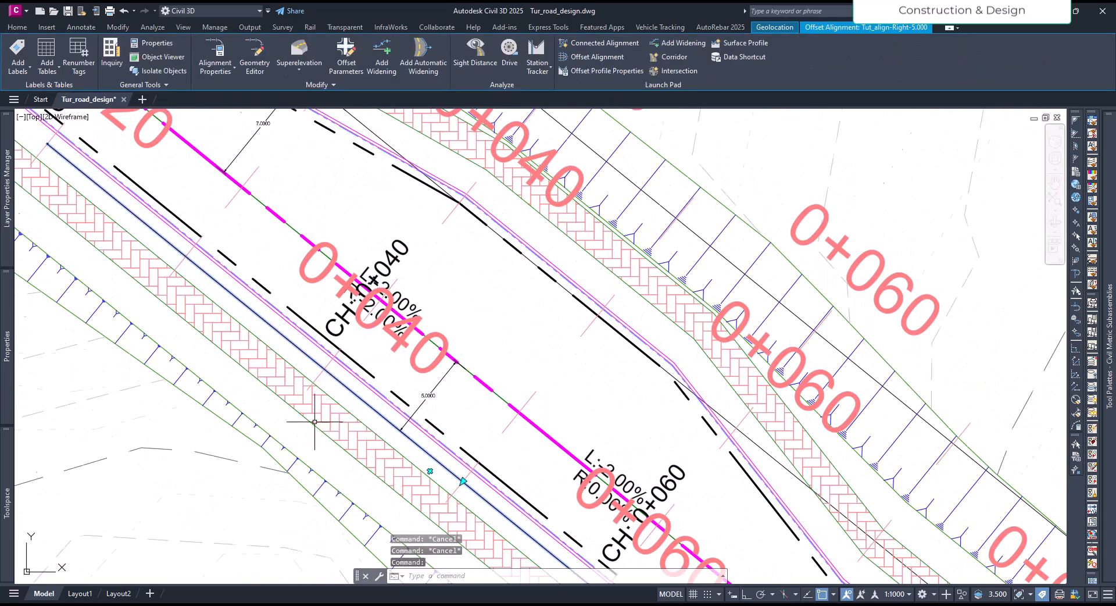
{"action": "scroll", "coordinate": [379, 414], "scroll_direction": "down", "scroll_amount": 6}
{"action": "scroll", "coordinate": [320, 437], "scroll_direction": "up", "scroll_amount": 4}
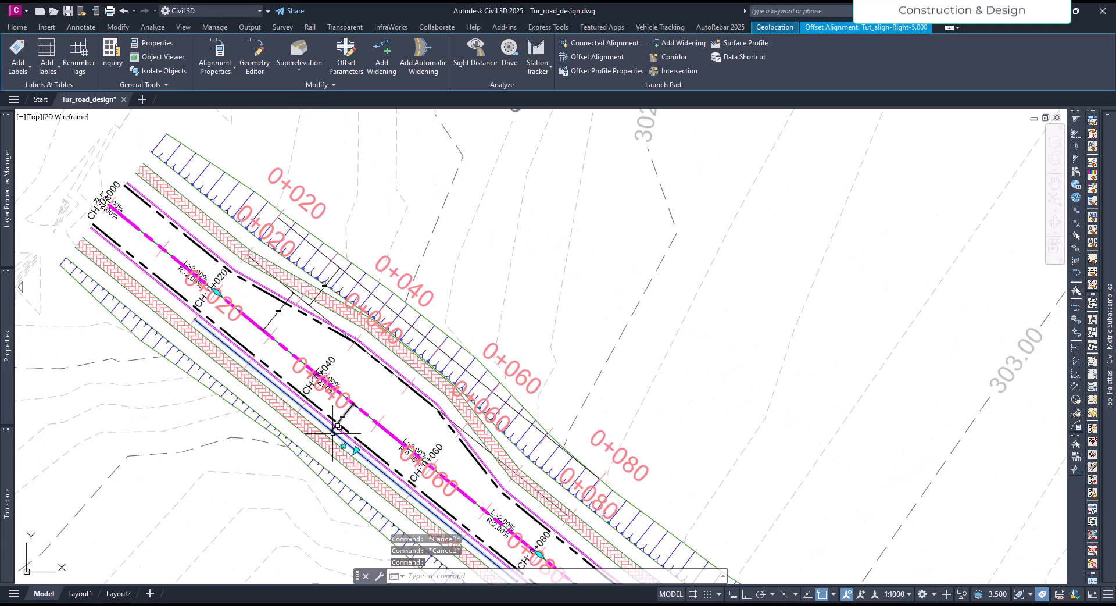
{"action": "middle_click_drag", "start_coordinate": [396, 409], "coordinate": [406, 373]}
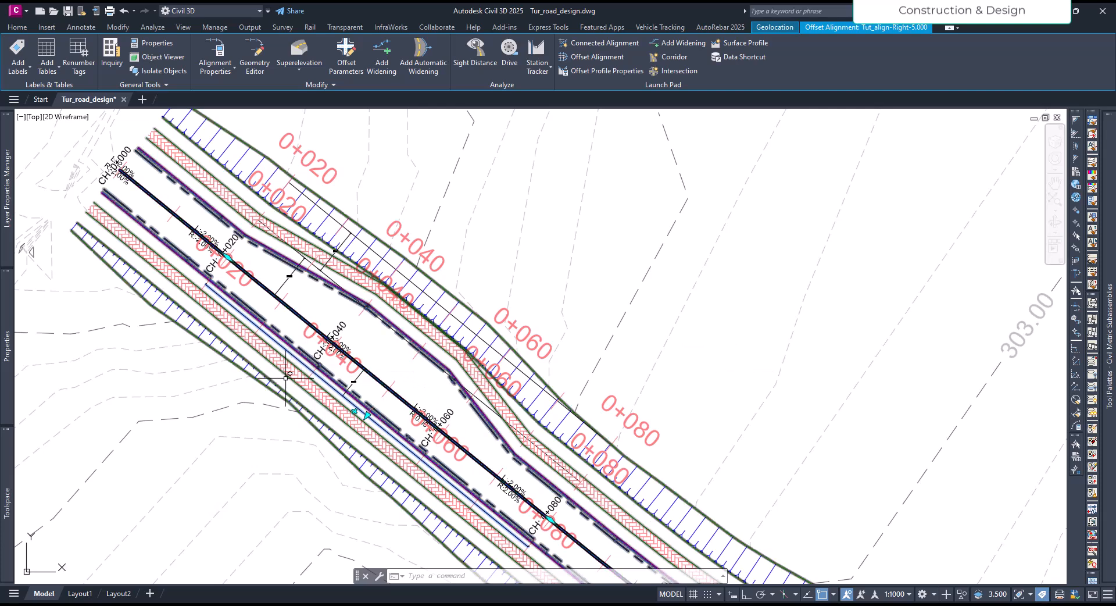
{"action": "left_click", "coordinate": [728, 41]}
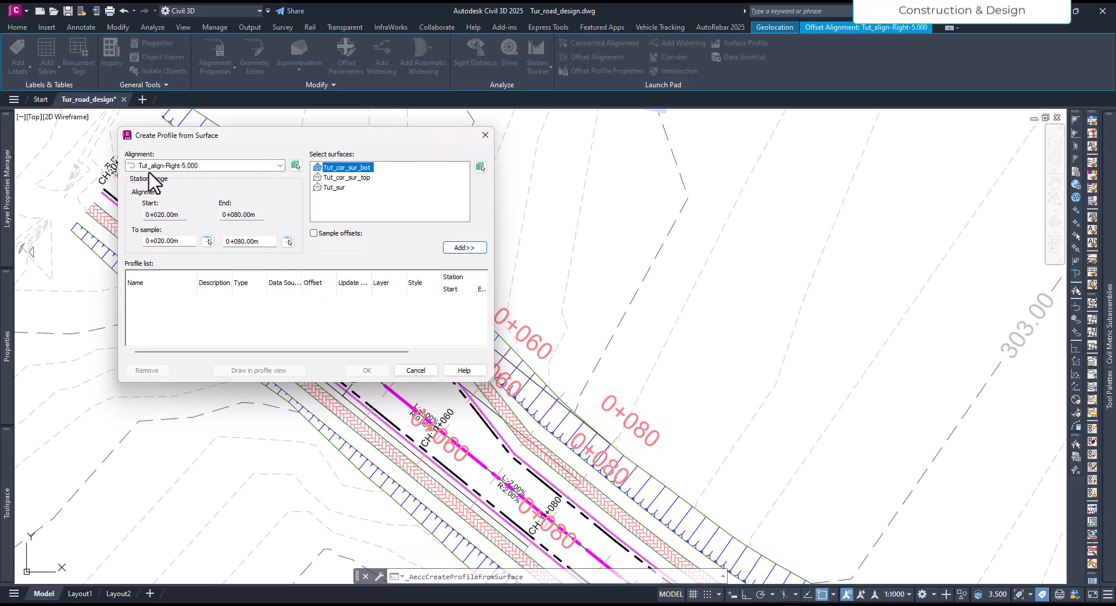
{"action": "left_click", "coordinate": [189, 170]}
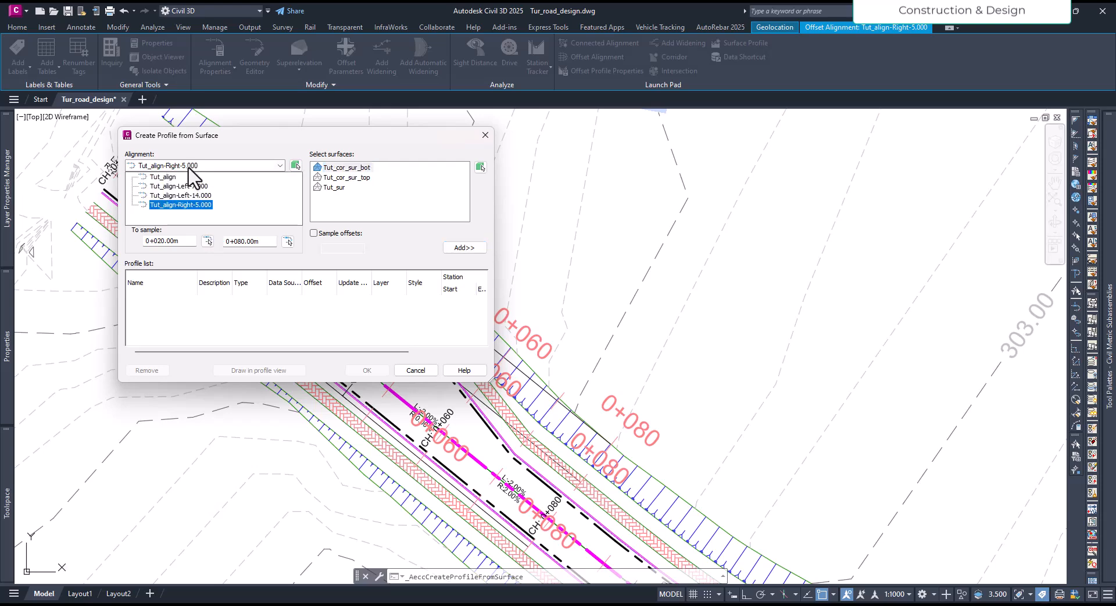
{"action": "left_click", "coordinate": [193, 204]}
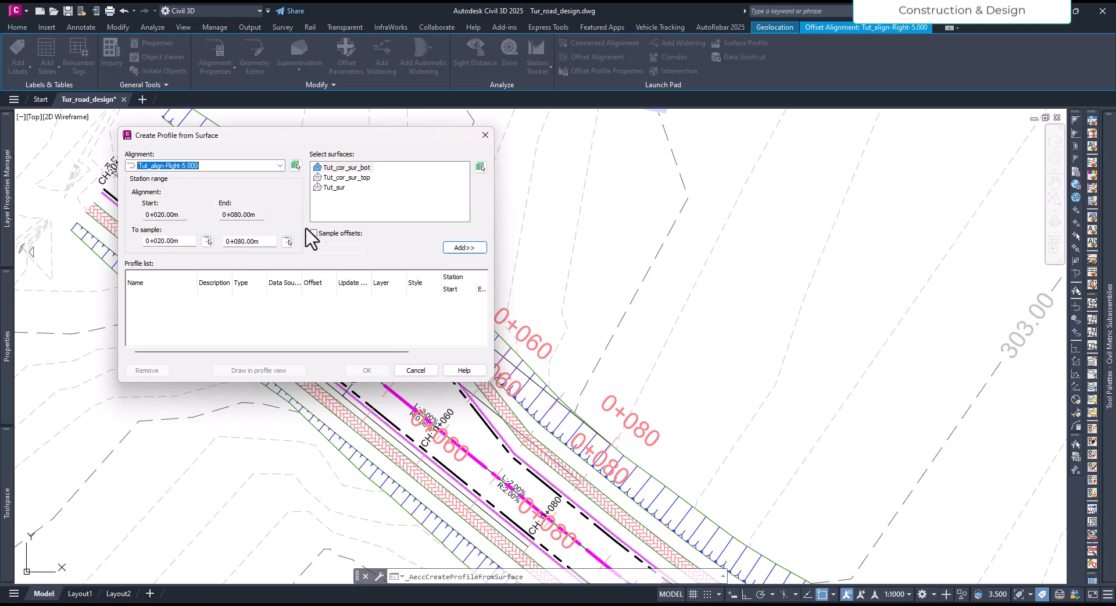
Step: Add the Tut_cor_sur_top and Tut_sur surfaces to the profile list for the right offset alignment
{"action": "left_click", "coordinate": [335, 187]}
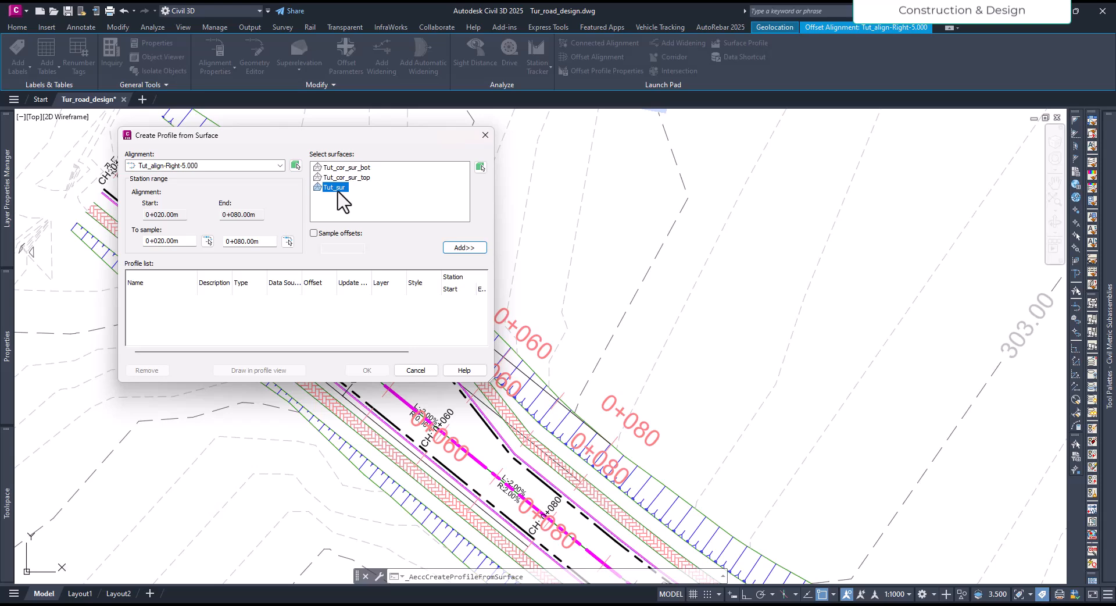
{"action": "left_click", "coordinate": [351, 180]}
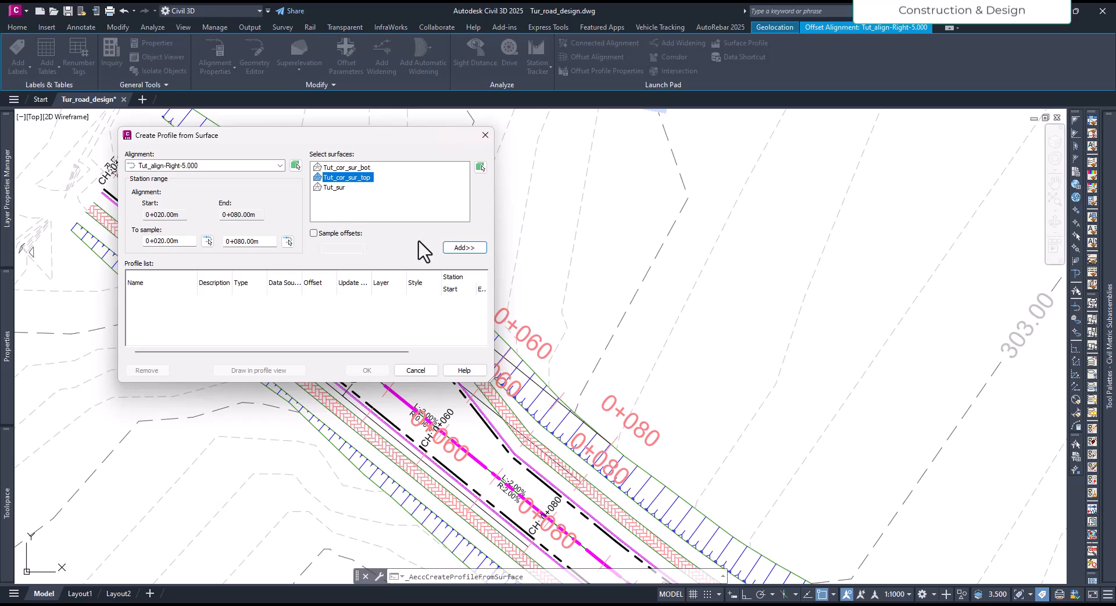
{"action": "left_click", "coordinate": [464, 247]}
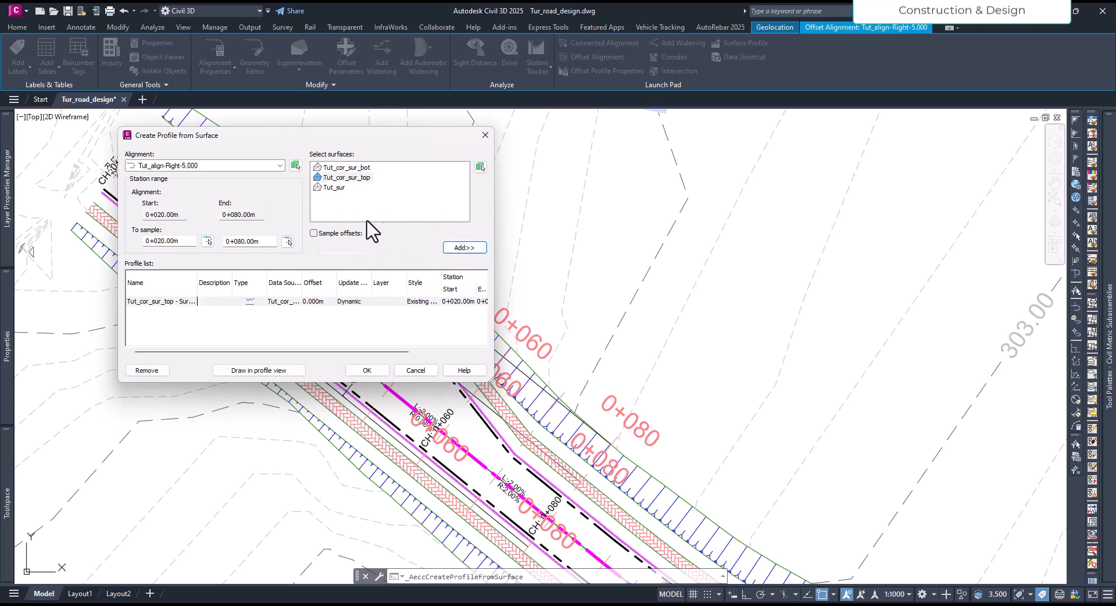
{"action": "left_click", "coordinate": [334, 187]}
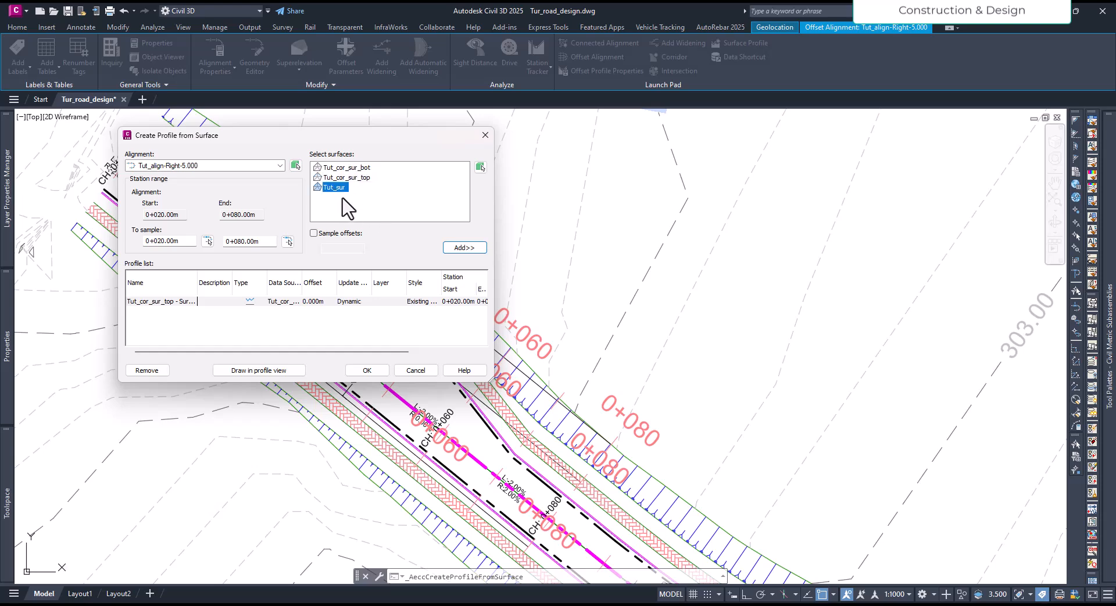
{"action": "left_click", "coordinate": [463, 248]}
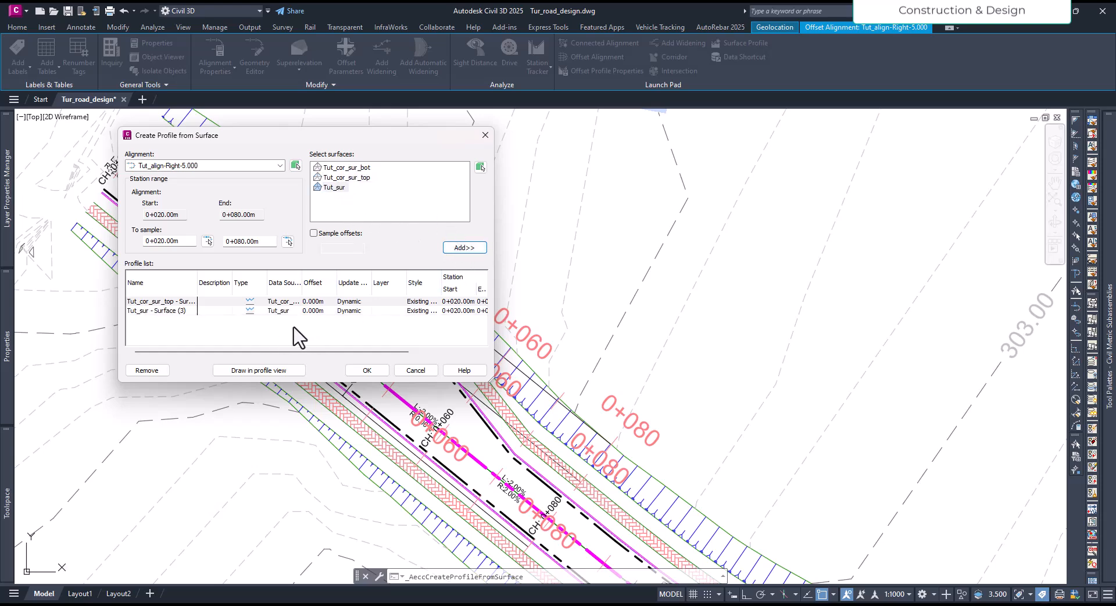
Step: Start drawing the profiles in a new profile view named Tut_pro_right_5 with the Tut_Profile_view [Copy] style
{"action": "left_click", "coordinate": [245, 371]}
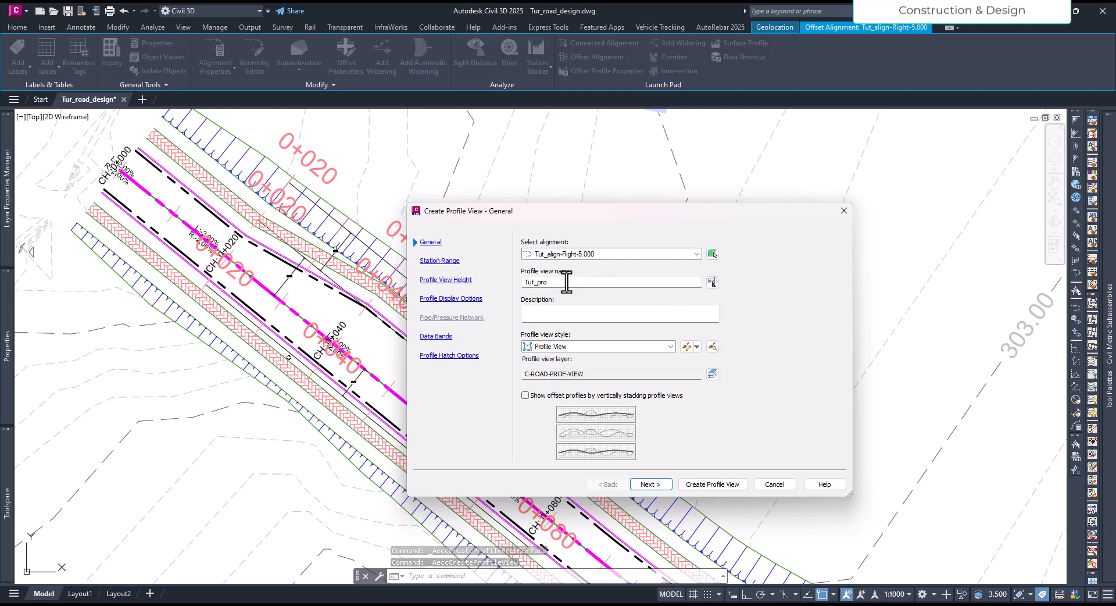
{"action": "left_click", "coordinate": [560, 283]}
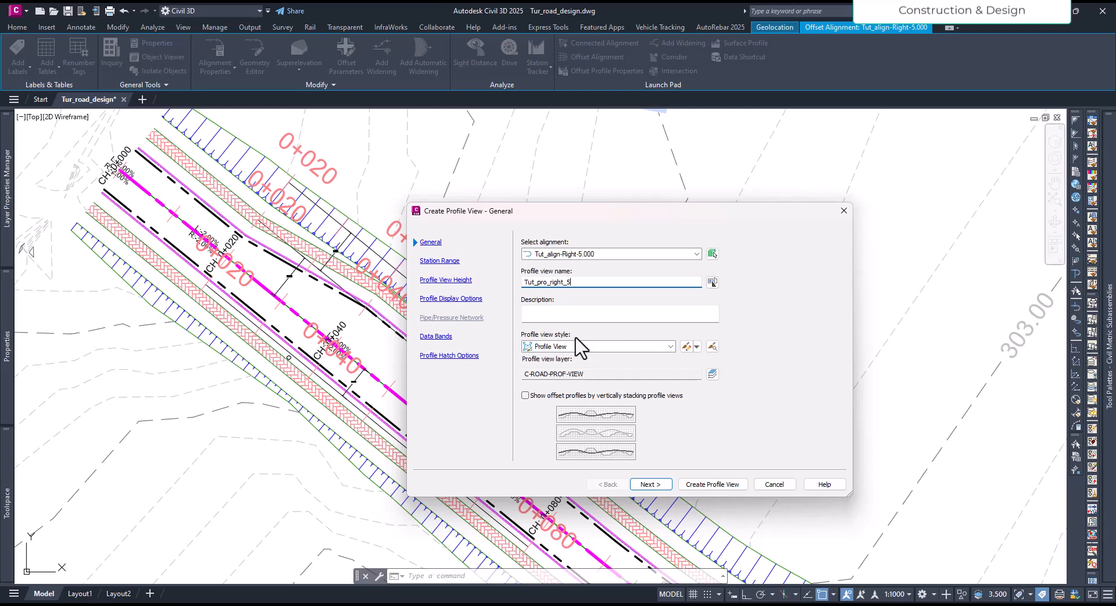
{"action": "left_click", "coordinate": [590, 345]}
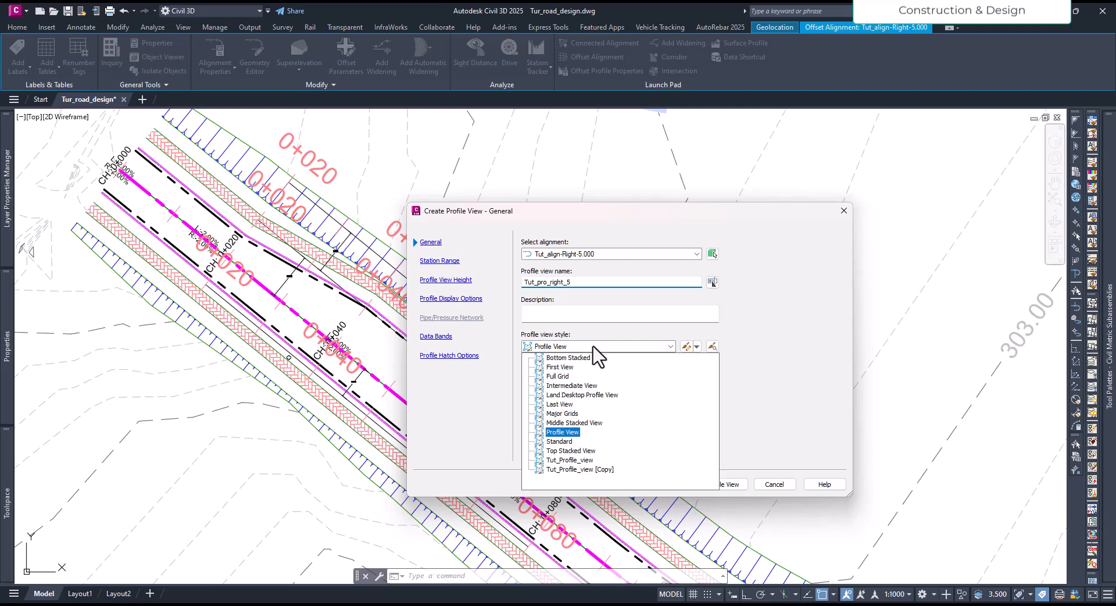
{"action": "left_click", "coordinate": [594, 472]}
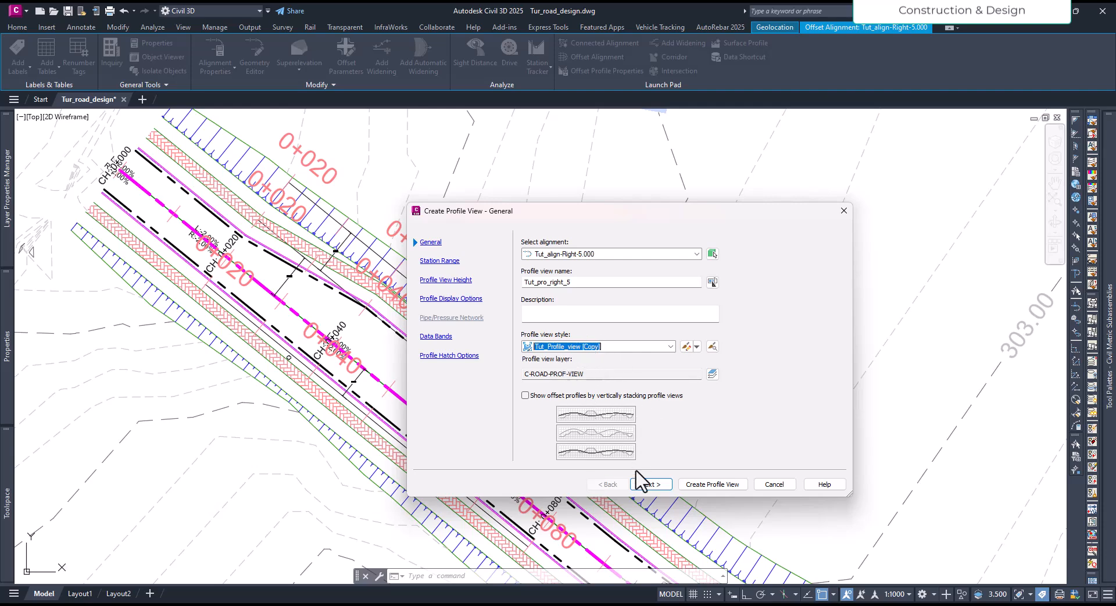
Step: Keep the automatic station range and profile view height, and clip the grid to the Tut_sur profile
{"action": "left_click", "coordinate": [649, 485]}
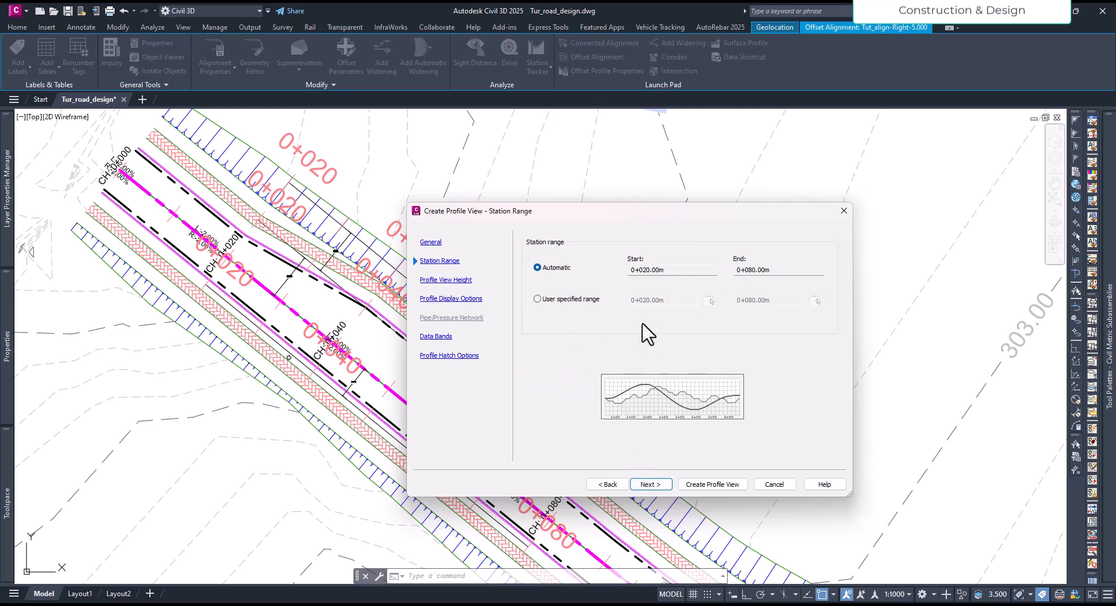
{"action": "left_click", "coordinate": [647, 484]}
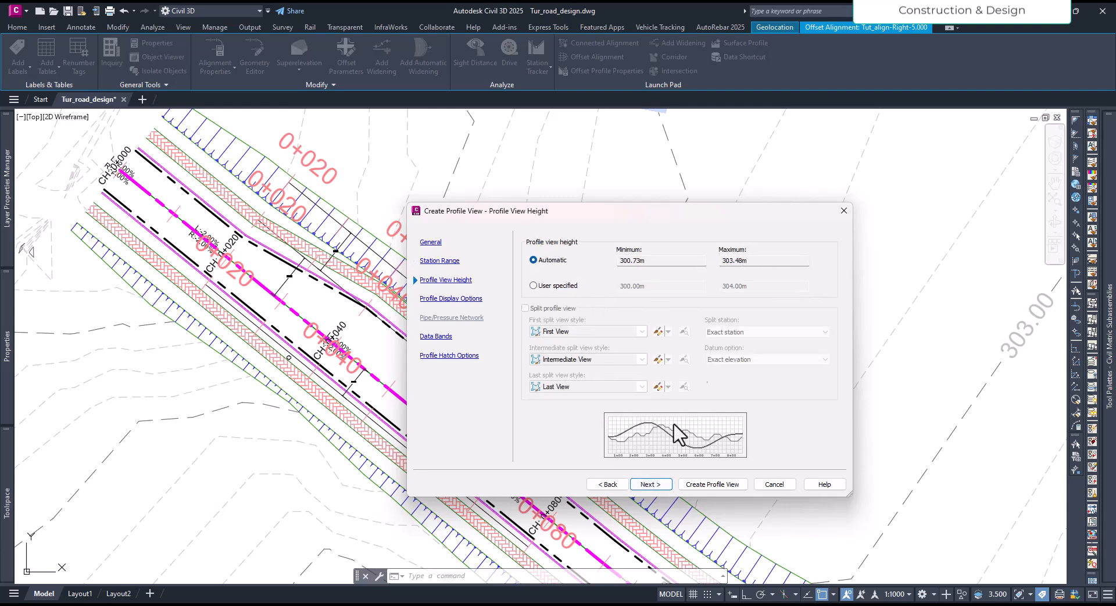
{"action": "left_click", "coordinate": [654, 485]}
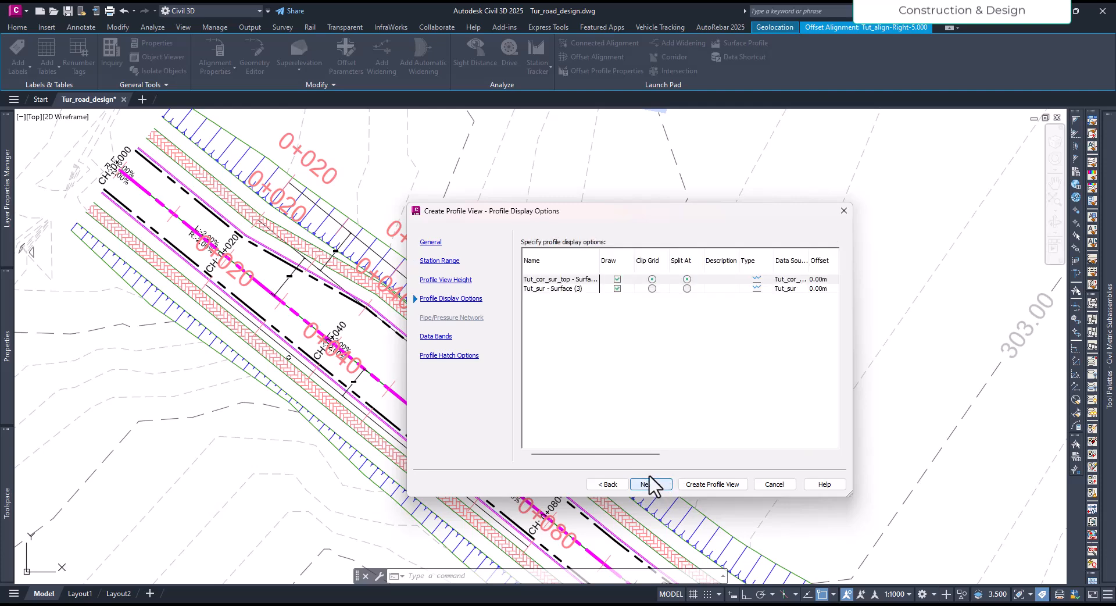
{"action": "left_click", "coordinate": [781, 289]}
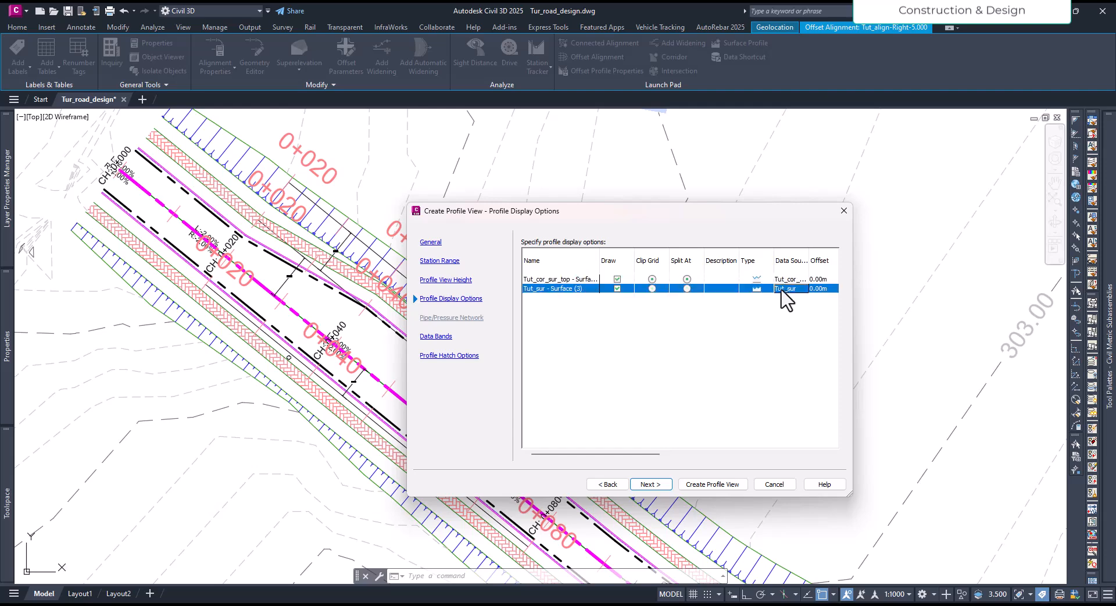
{"action": "left_click", "coordinate": [790, 281]}
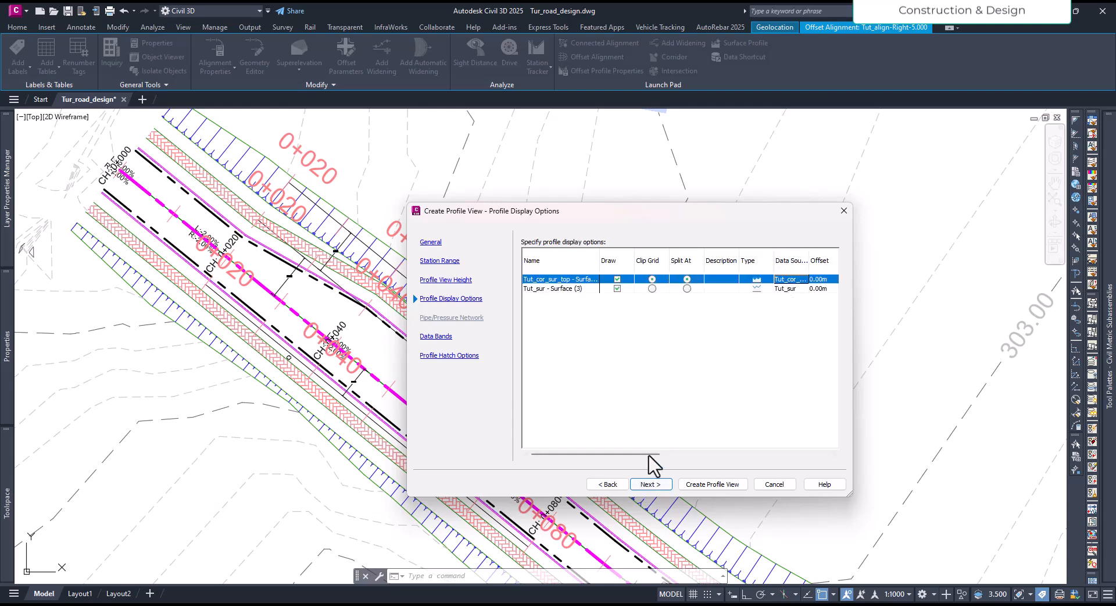
{"action": "left_click", "coordinate": [651, 485]}
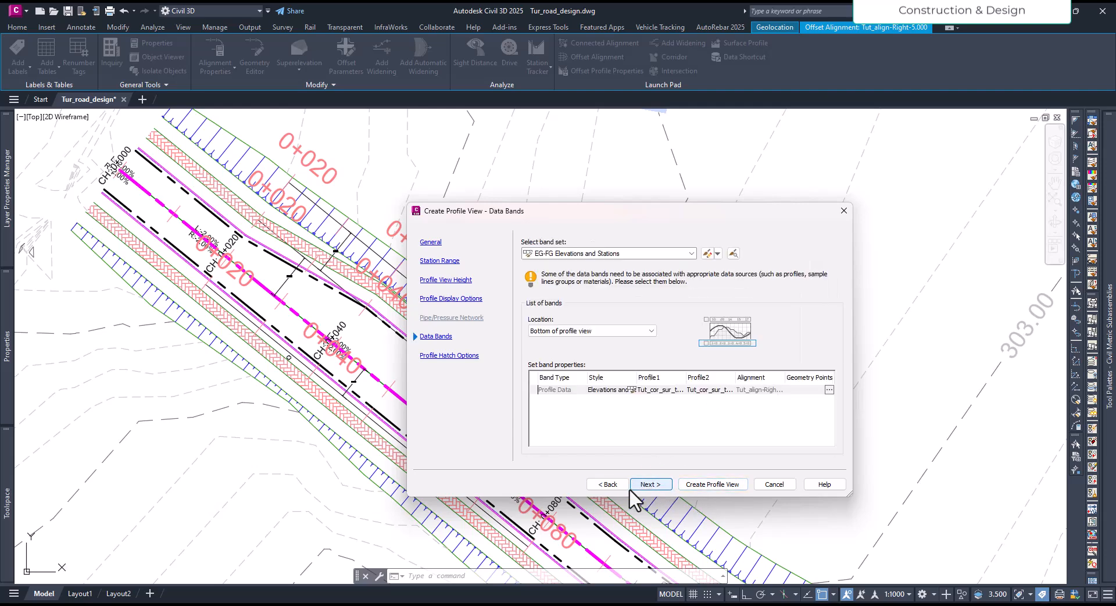
{"action": "left_click", "coordinate": [608, 484]}
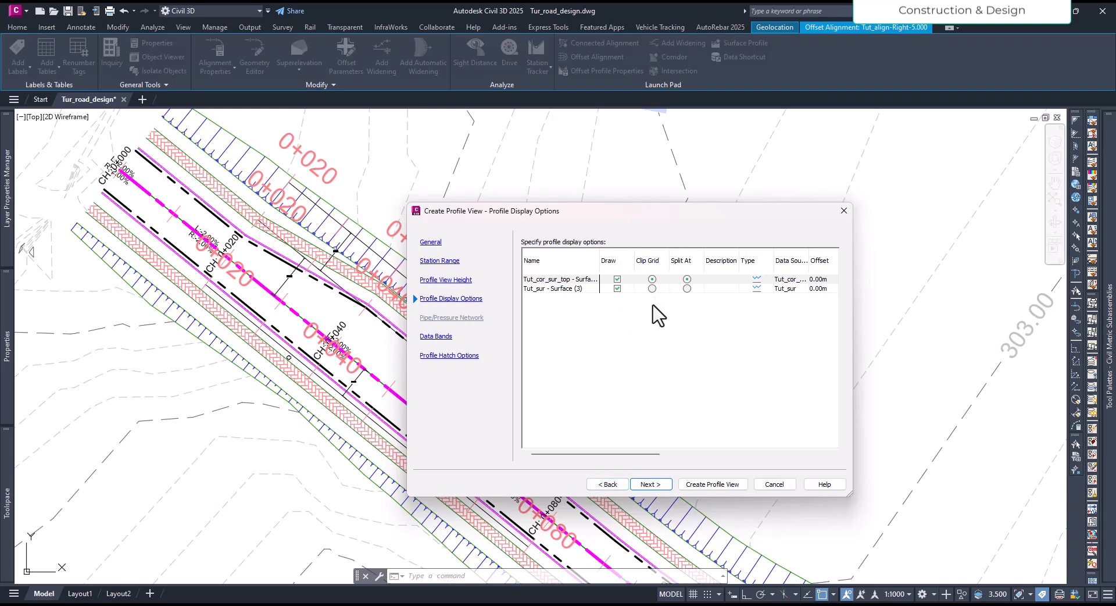
{"action": "left_click", "coordinate": [652, 288]}
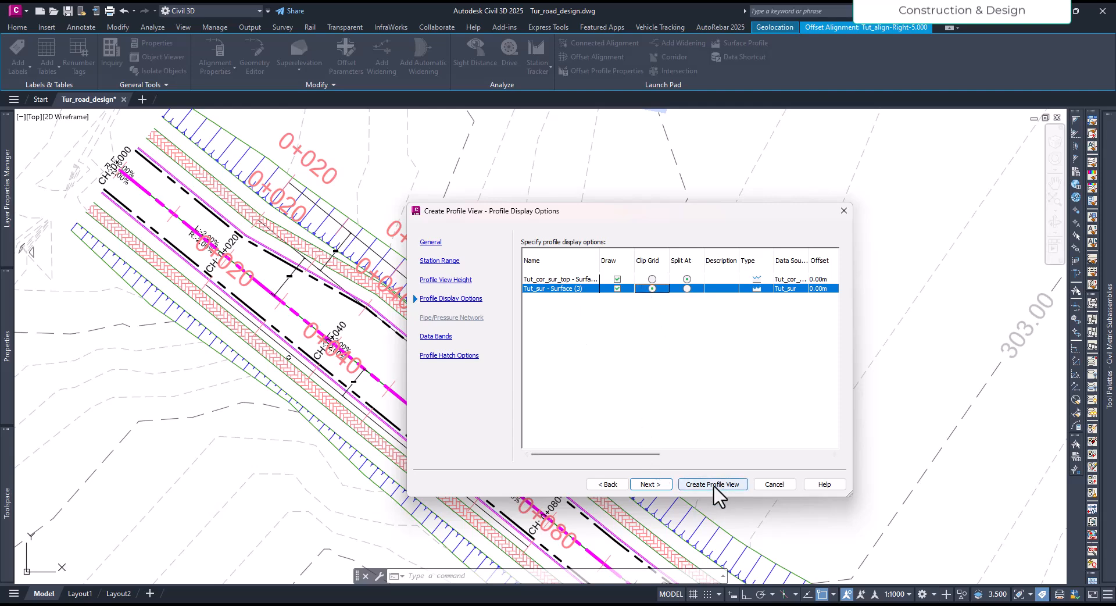
Step: Assign the Tur Profile View Band Set to the new profile view's data bands
{"action": "left_click", "coordinate": [651, 484]}
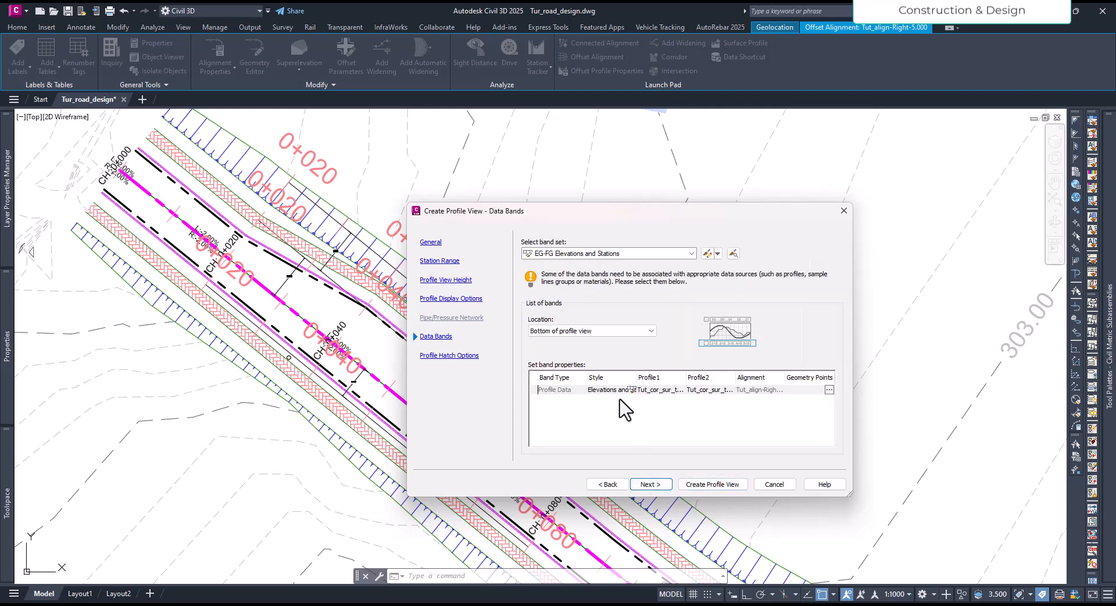
{"action": "left_click", "coordinate": [602, 254]}
{"action": "left_click", "coordinate": [603, 256]}
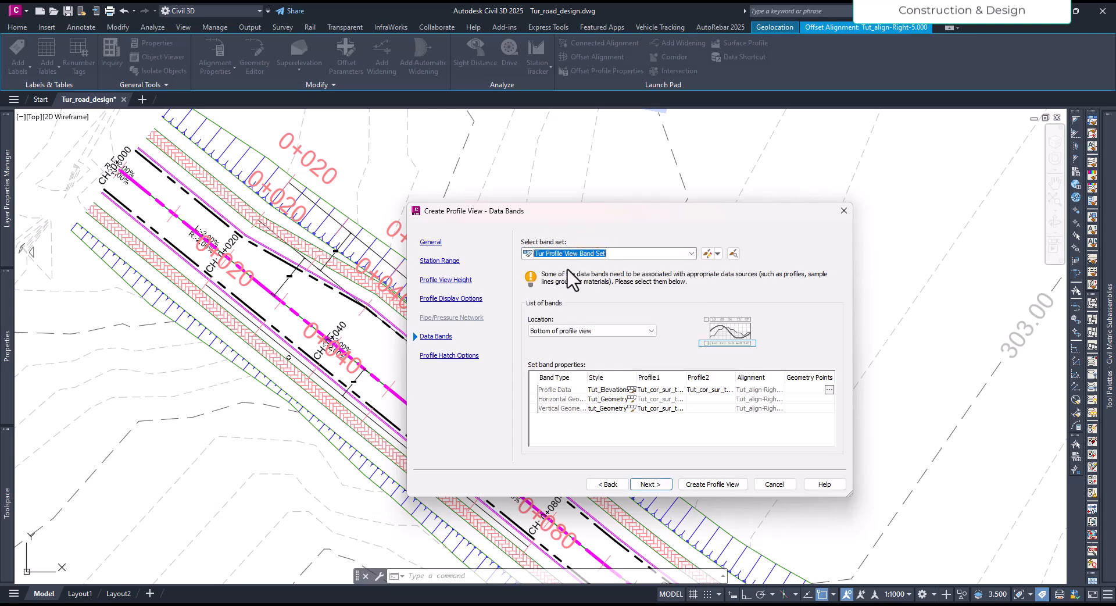
Step: Create the profile view without hatching, place it in the empty area below the main profile view, and inspect its profiles
{"action": "left_click", "coordinate": [652, 486]}
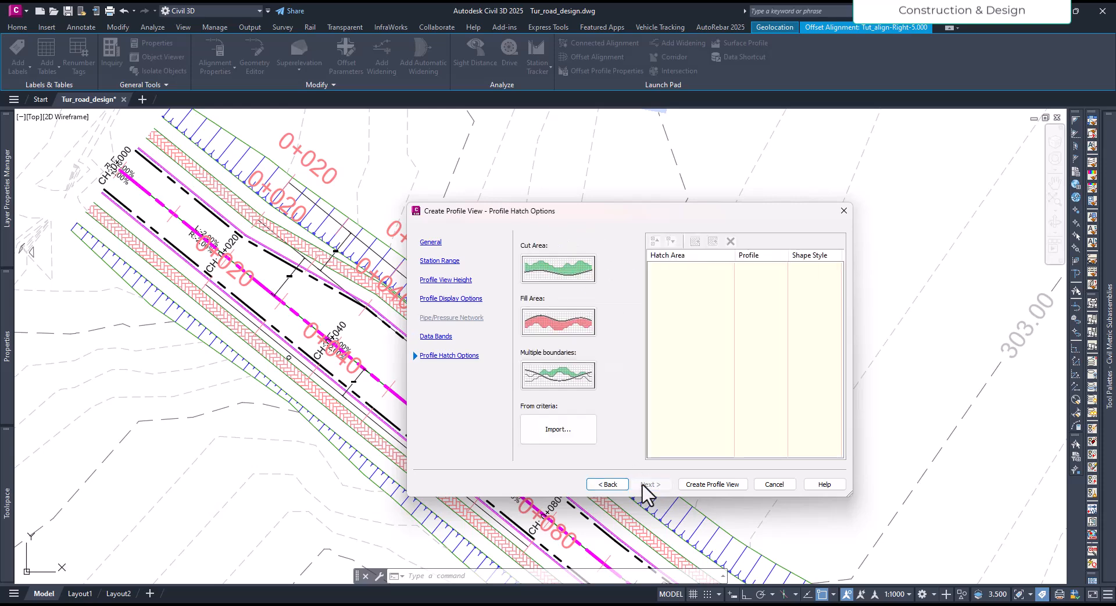
{"action": "left_click", "coordinate": [713, 484]}
{"action": "scroll", "coordinate": [490, 350], "scroll_direction": "down", "scroll_amount": 5}
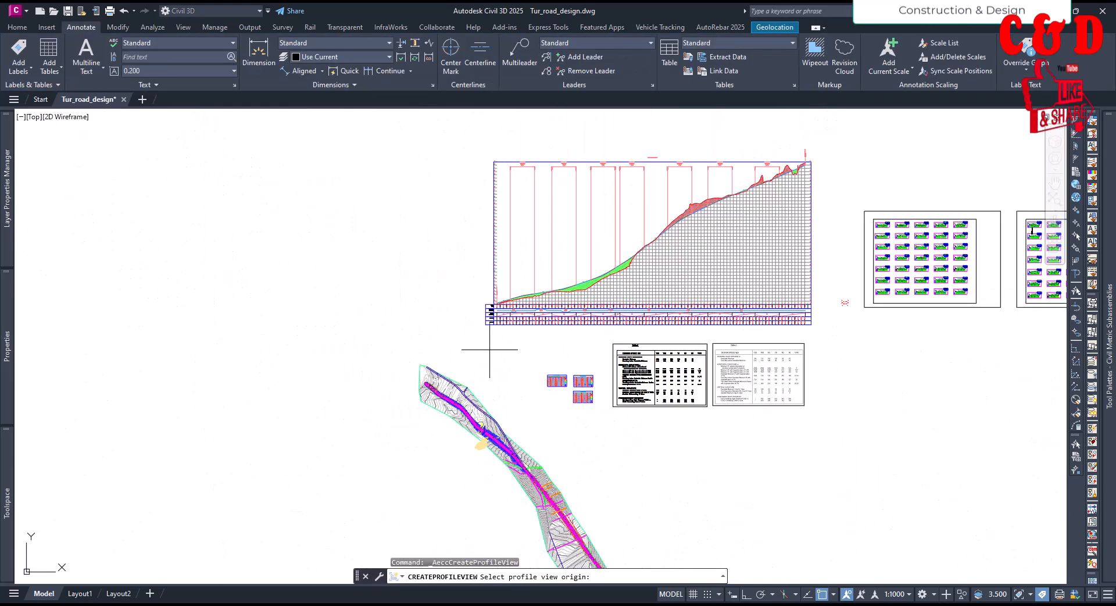
{"action": "scroll", "coordinate": [498, 402], "scroll_direction": "down", "scroll_amount": 3}
{"action": "scroll", "coordinate": [395, 343], "scroll_direction": "up", "scroll_amount": 8}
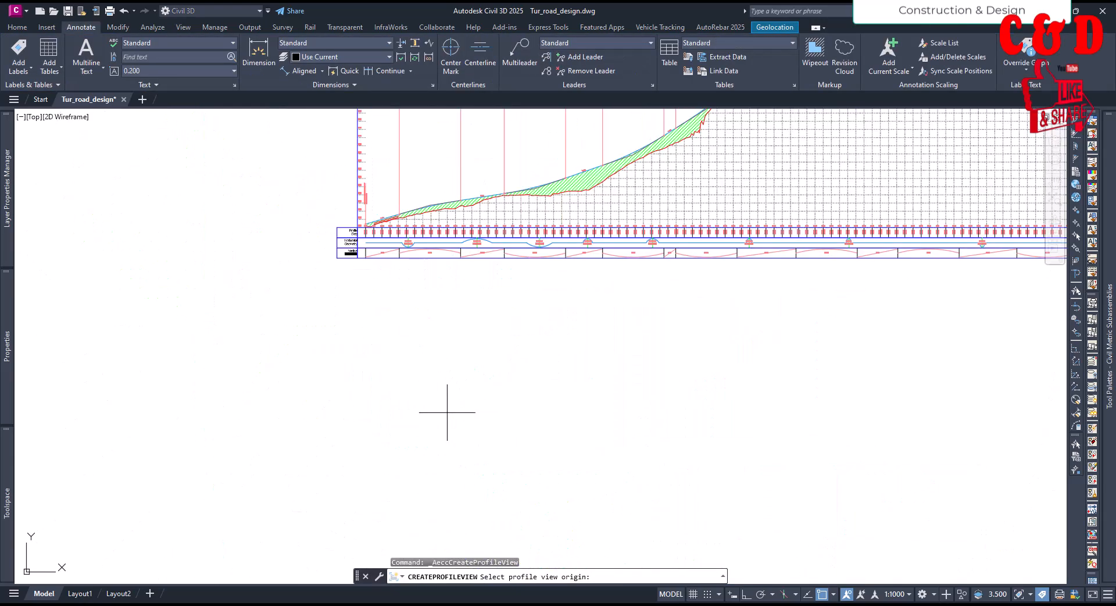
{"action": "left_click", "coordinate": [452, 459]}
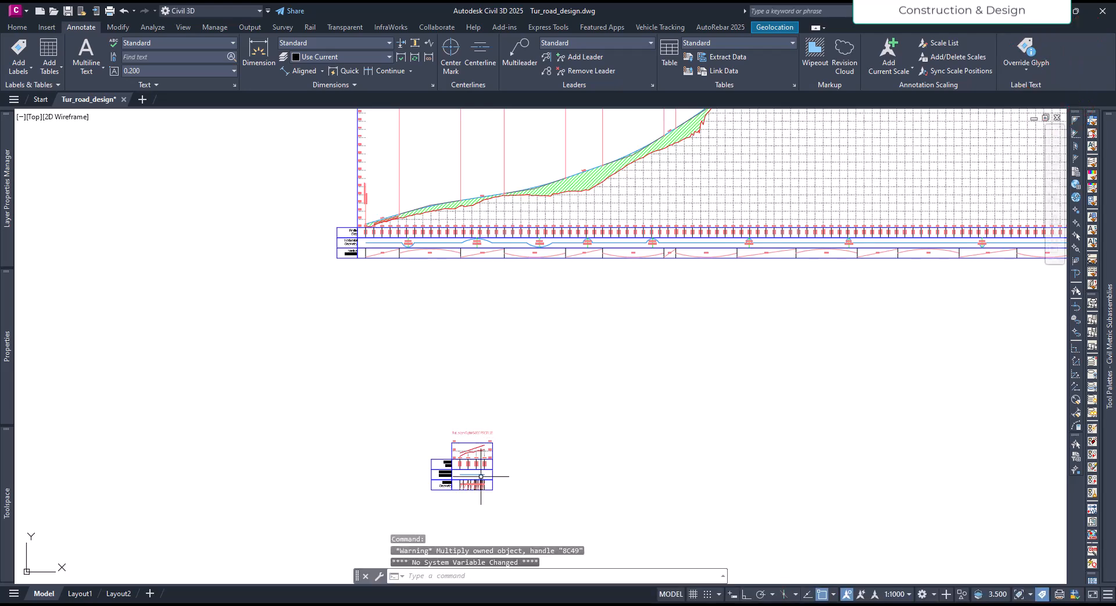
{"action": "scroll", "coordinate": [487, 481], "scroll_direction": "up", "scroll_amount": 10}
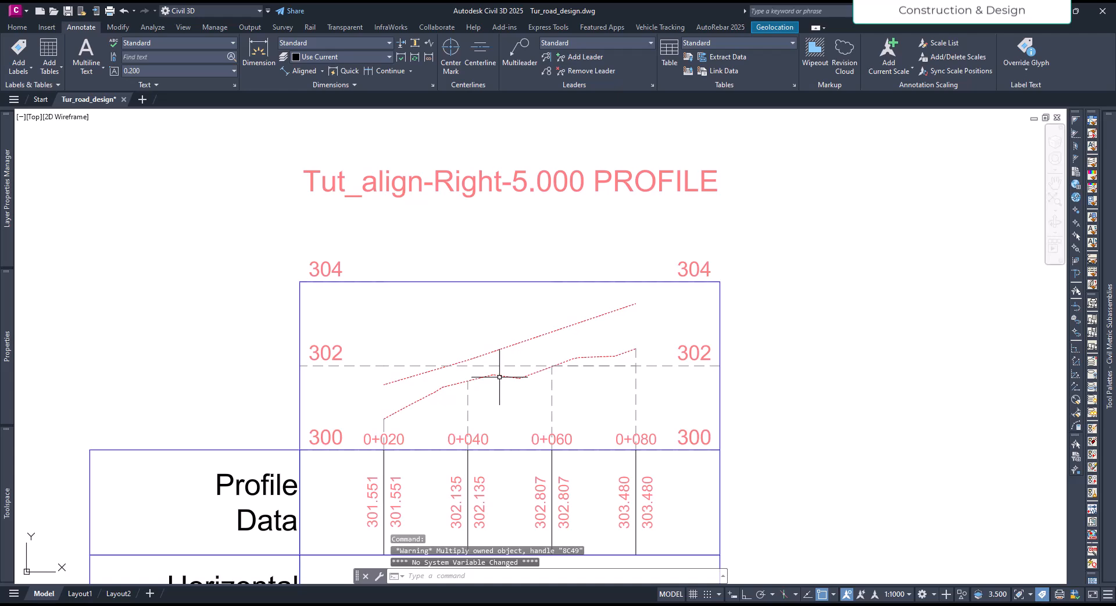
Step: Start a superimposed profile using the upper Tut_cor_sur_top profile of Tut_align-Right-5.000 as source and the Tut_pro_copy profile view as destination
{"action": "left_click", "coordinate": [498, 376]}
{"action": "mouse_move", "coordinate": [505, 386]}
{"action": "middle_mouse_down"}
{"action": "mouse_move", "coordinate": [518, 324]}
{"action": "mouse_move", "coordinate": [510, 367]}
{"action": "middle_mouse_up"}
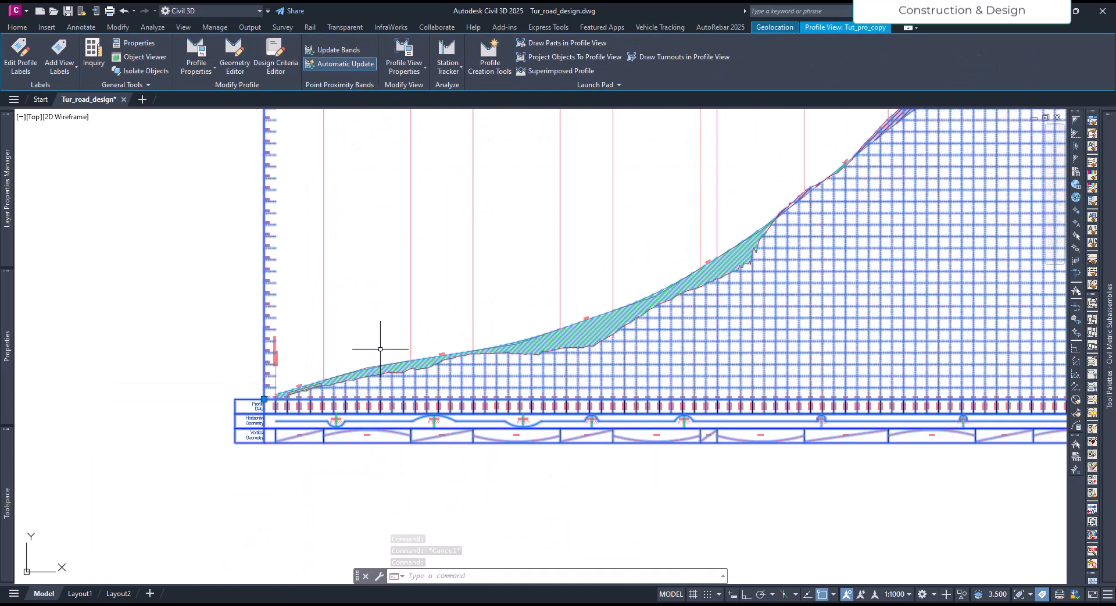
{"action": "scroll", "coordinate": [381, 341], "scroll_direction": "down", "scroll_amount": 4}
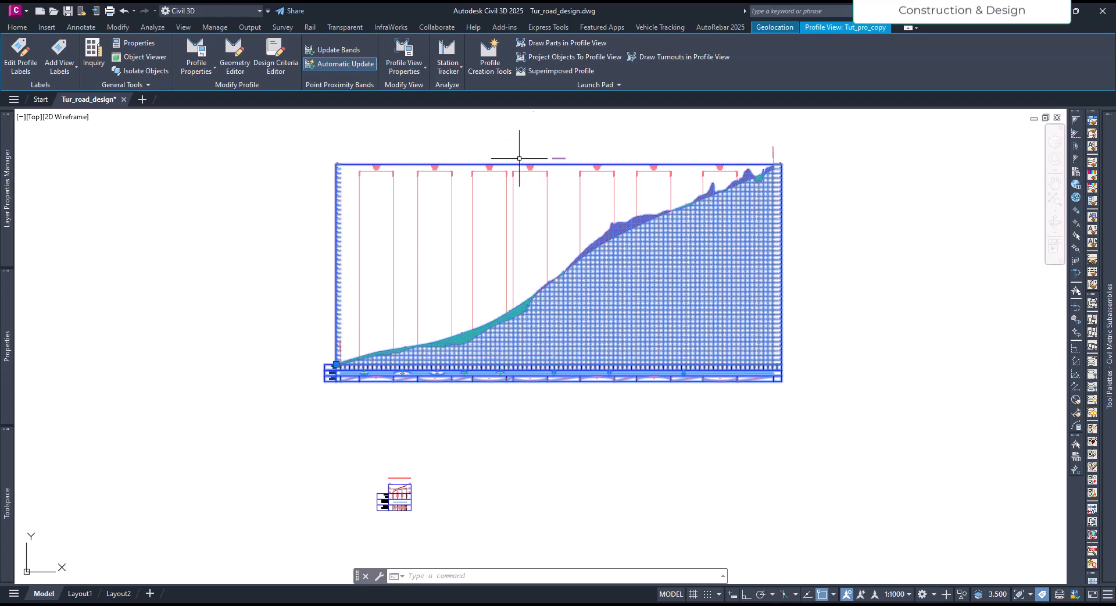
{"action": "left_click", "coordinate": [552, 69]}
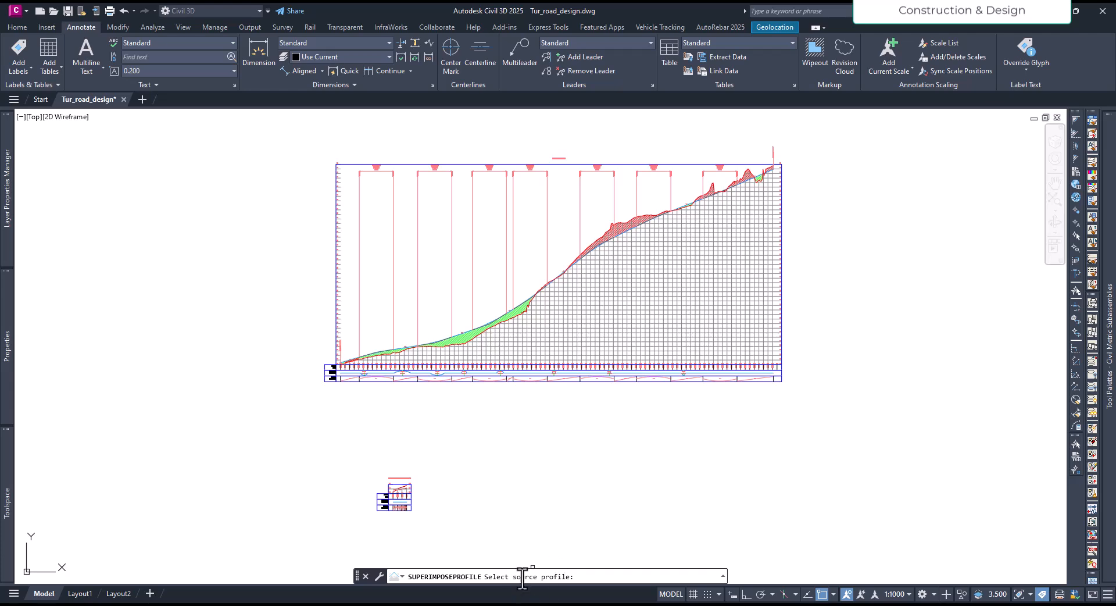
{"action": "middle_click_drag", "start_coordinate": [423, 516], "coordinate": [439, 438]}
{"action": "scroll", "coordinate": [422, 422], "scroll_direction": "up", "scroll_amount": 5}
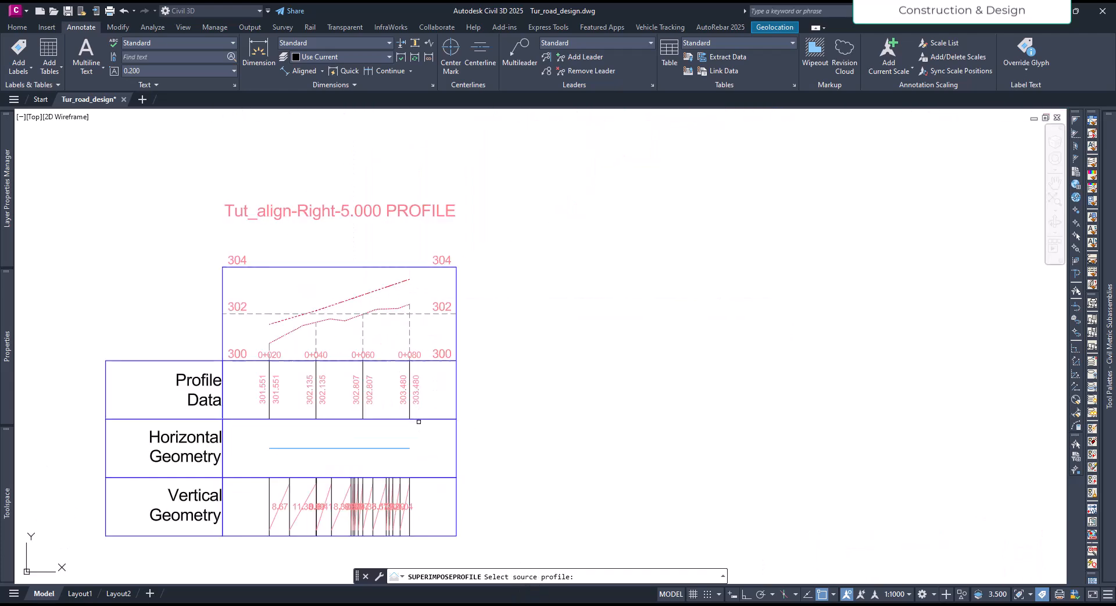
{"action": "left_click", "coordinate": [358, 296]}
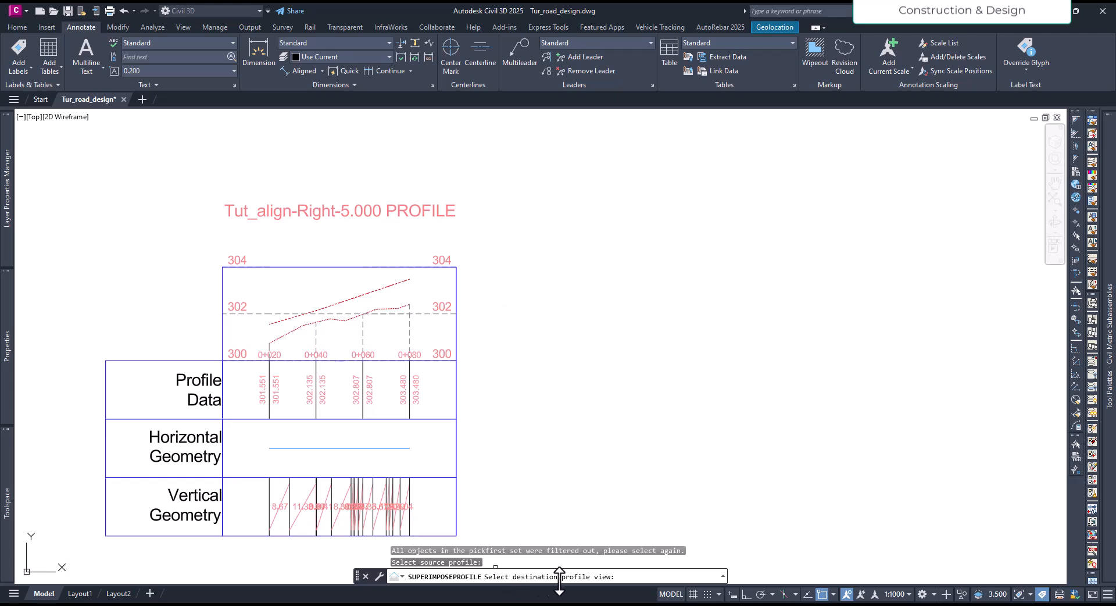
{"action": "scroll", "coordinate": [539, 427], "scroll_direction": "down", "scroll_amount": 6}
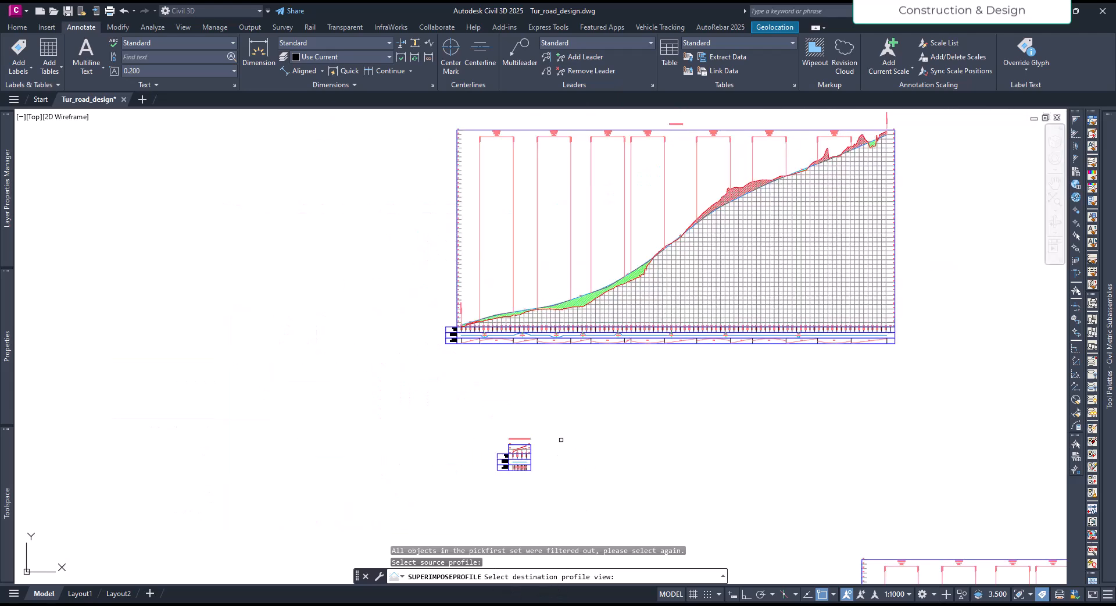
{"action": "scroll", "coordinate": [459, 328], "scroll_direction": "up", "scroll_amount": 8}
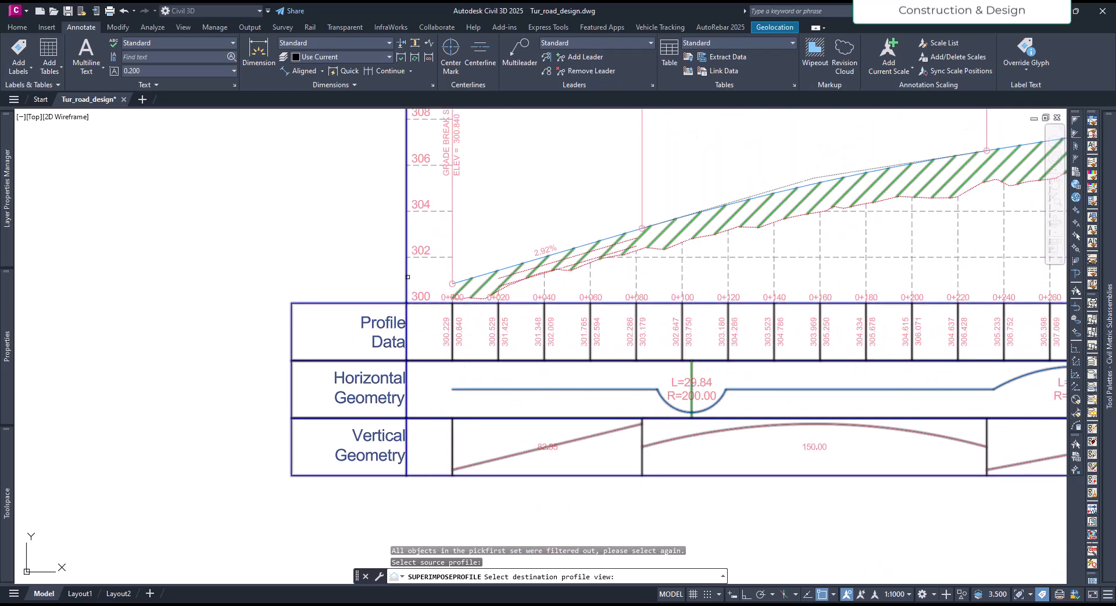
{"action": "left_click", "coordinate": [408, 277]}
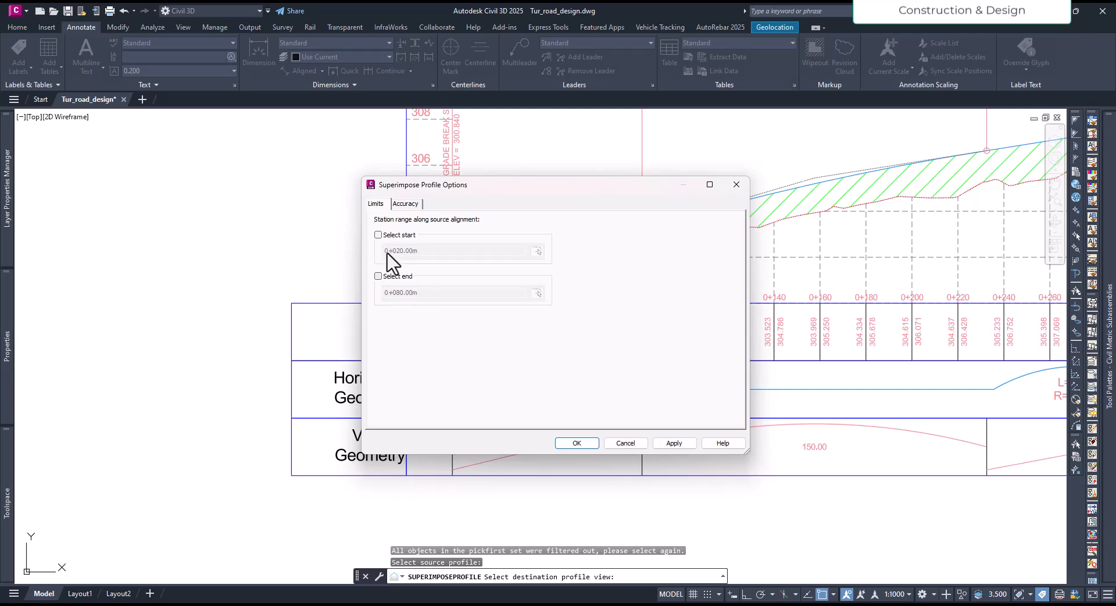
Step: Limit the superimposed profile to source stations 0+020.00 through 0+080.00, review the mid-ordinate accuracy settings, and create it
{"action": "left_click", "coordinate": [378, 235]}
{"action": "left_click", "coordinate": [378, 276]}
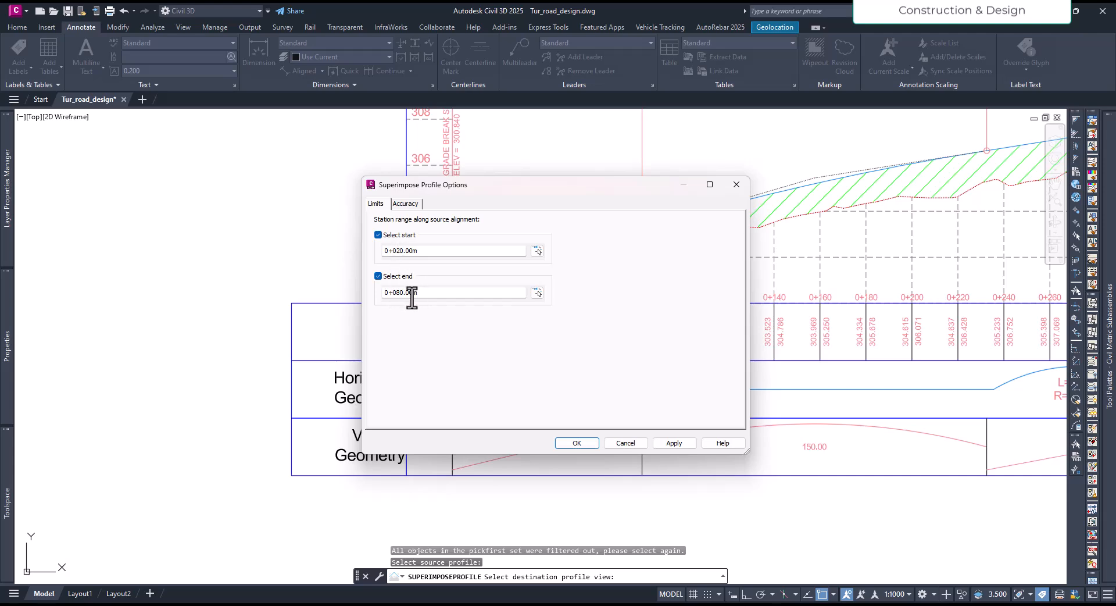
{"action": "left_click", "coordinate": [409, 205]}
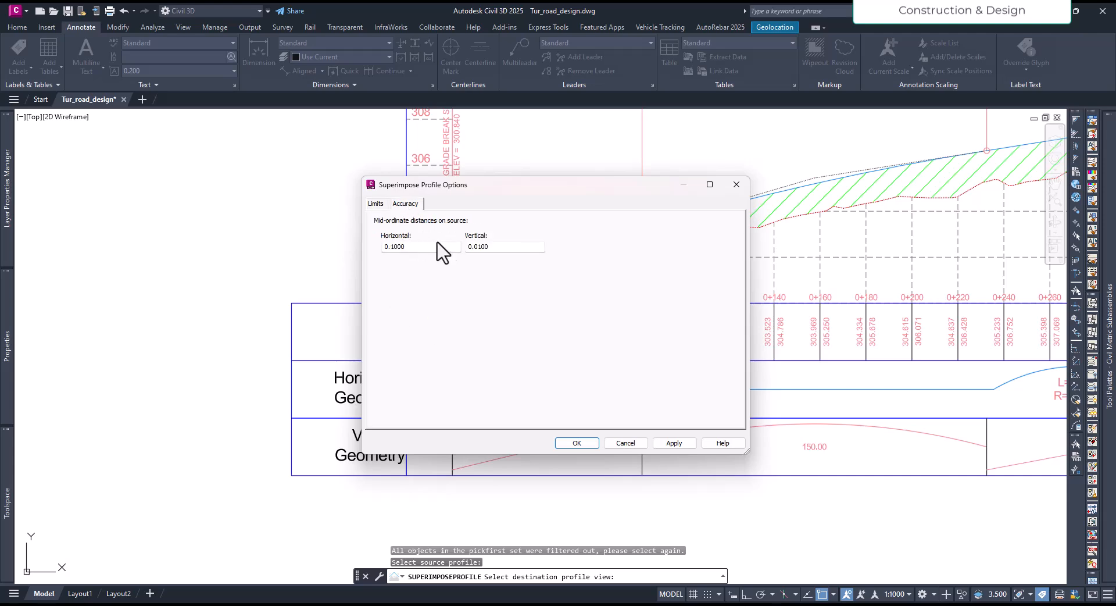
{"action": "left_click", "coordinate": [376, 204]}
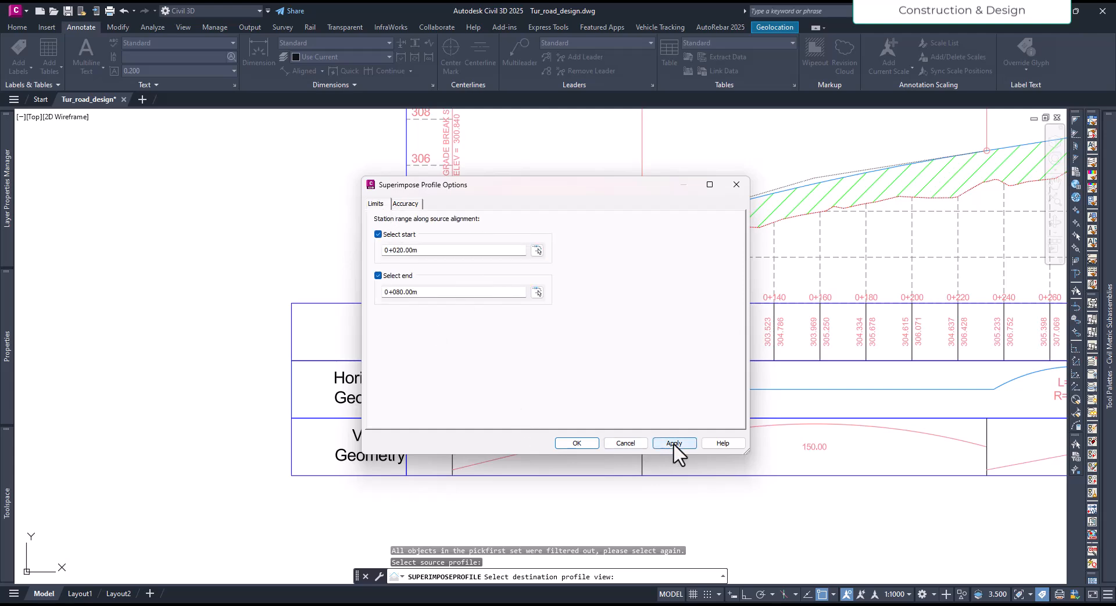
{"action": "left_click", "coordinate": [576, 442]}
{"action": "left_click", "coordinate": [573, 451]}
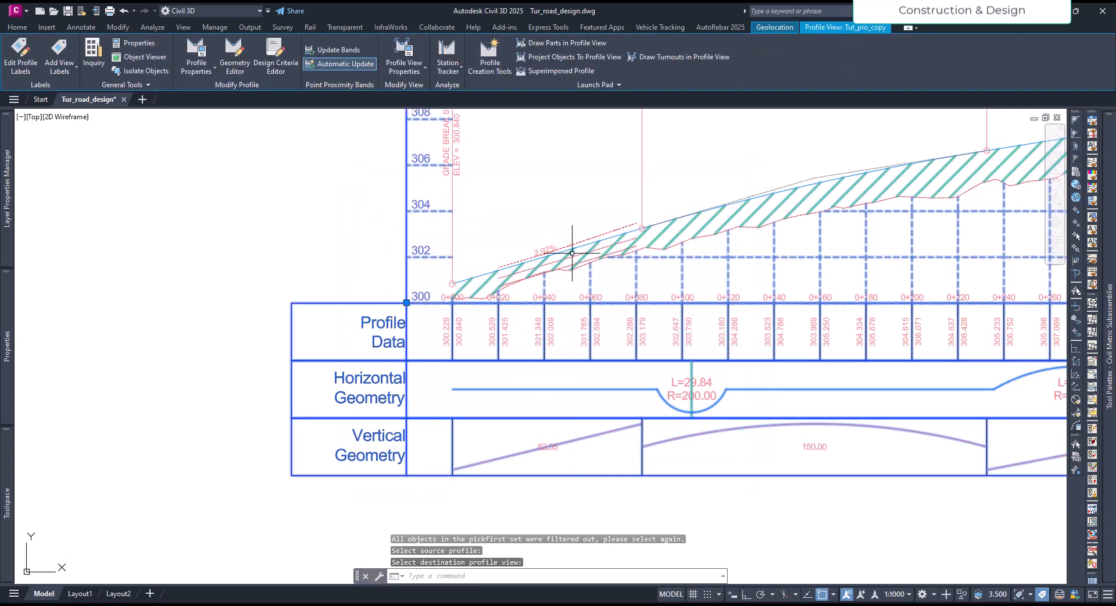
Step: Inspect the superimposed Tut_cor_sur_top profile between stations 0+020 and 0+080 in the Tut_pro_copy profile view
{"action": "scroll", "coordinate": [569, 254], "scroll_direction": "up", "scroll_amount": 5}
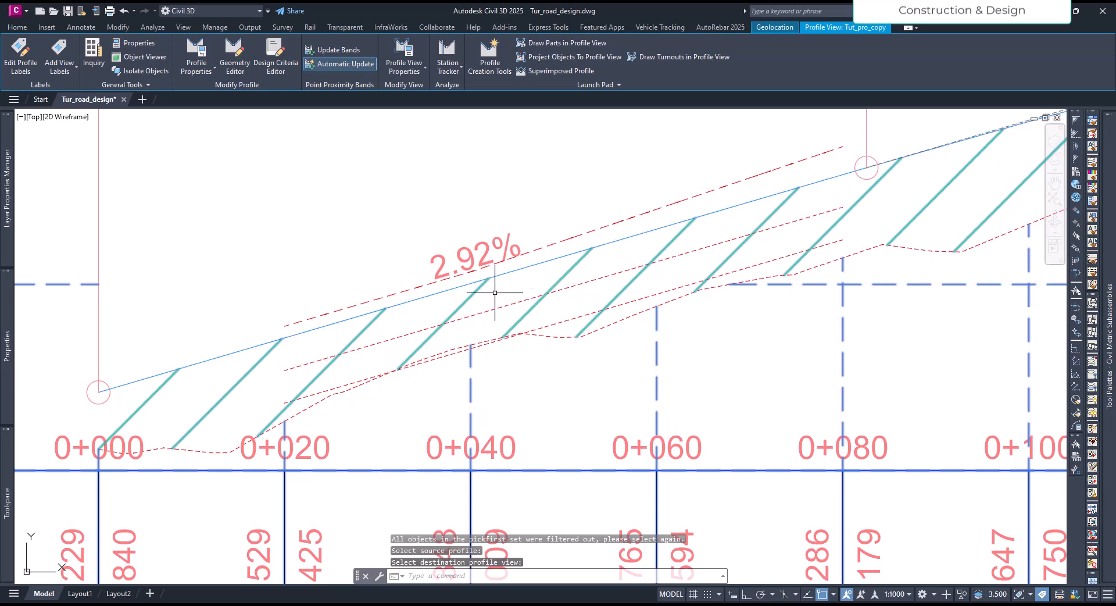
{"action": "key", "text": "Escape"}
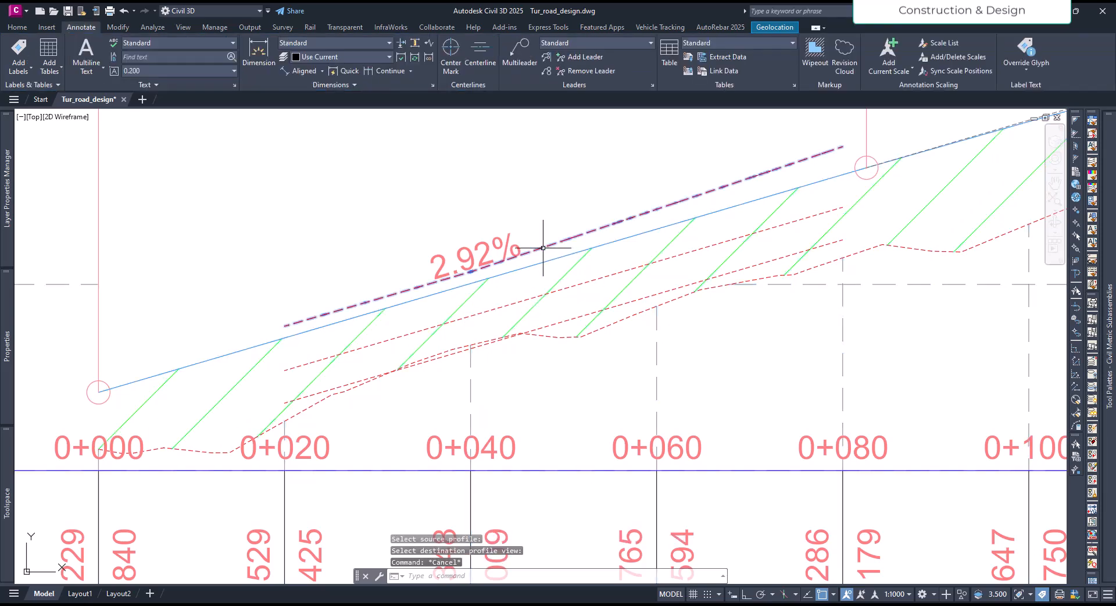
{"action": "left_click", "coordinate": [567, 235]}
{"action": "scroll", "coordinate": [492, 244], "scroll_direction": "down", "scroll_amount": 5}
{"action": "scroll", "coordinate": [490, 241], "scroll_direction": "up", "scroll_amount": 3}
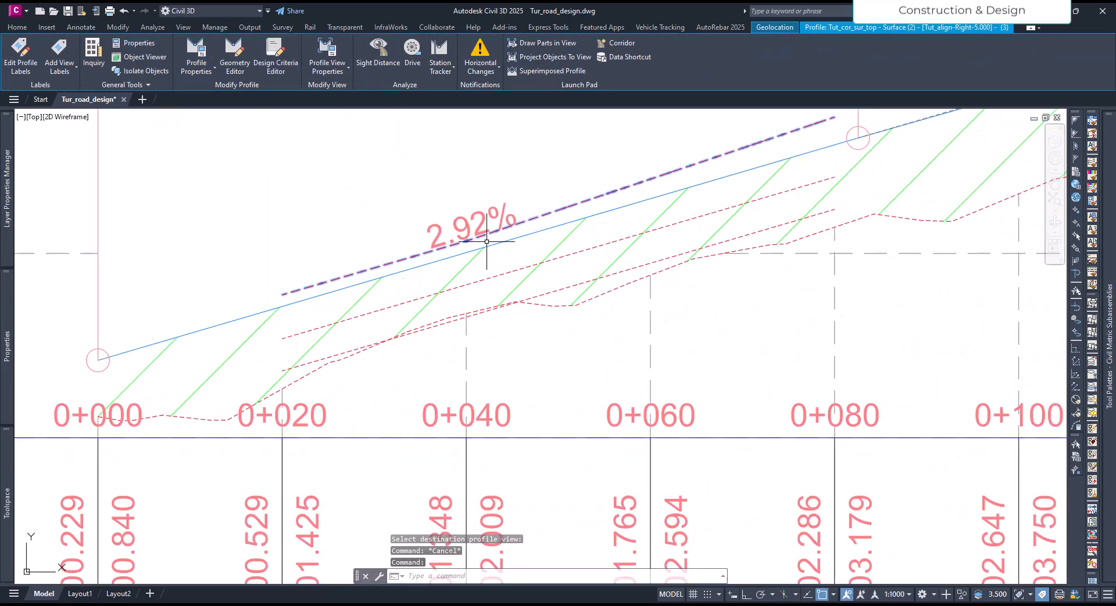
{"action": "key", "text": "Escape"}
Step: Review the road plan and the Tut_align-Right-5.000 profile view, and compare them with the start of the Tut_pro_copy profile view
{"action": "scroll", "coordinate": [506, 288], "scroll_direction": "down", "scroll_amount": 10}
{"action": "middle_click_drag", "start_coordinate": [630, 488], "coordinate": [477, 374]}
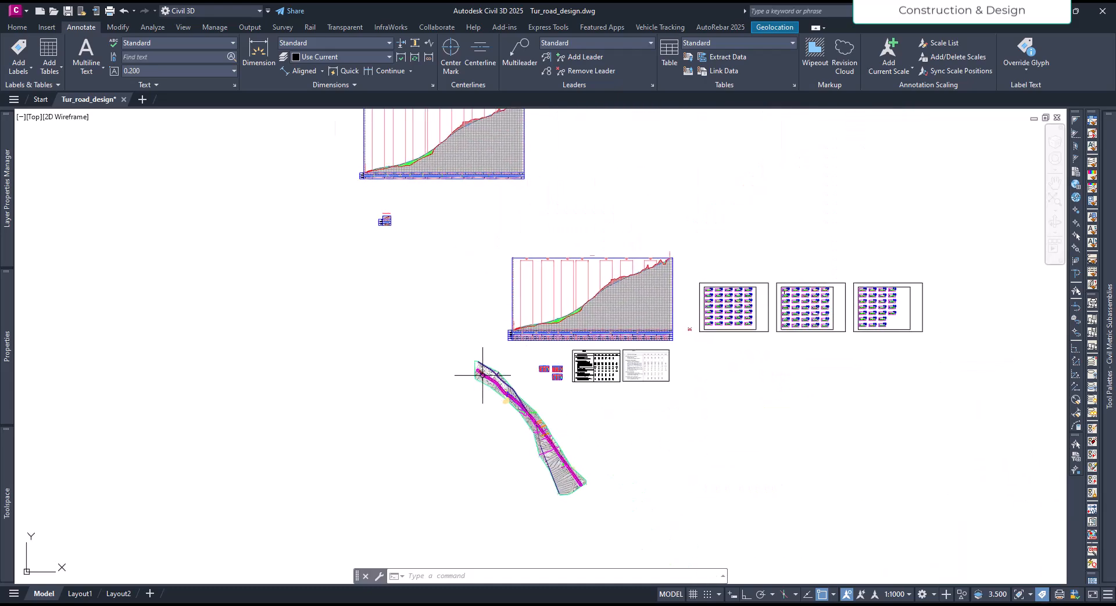
{"action": "scroll", "coordinate": [465, 349], "scroll_direction": "up", "scroll_amount": 8}
{"action": "scroll", "coordinate": [462, 341], "scroll_direction": "down", "scroll_amount": 8}
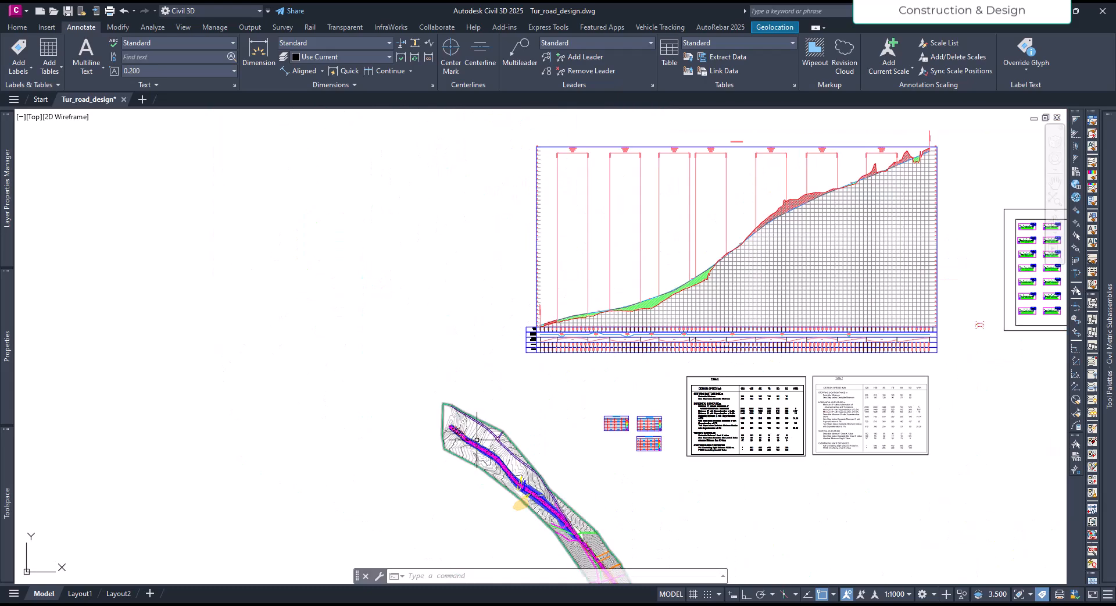
{"action": "scroll", "coordinate": [405, 324], "scroll_direction": "up", "scroll_amount": 8}
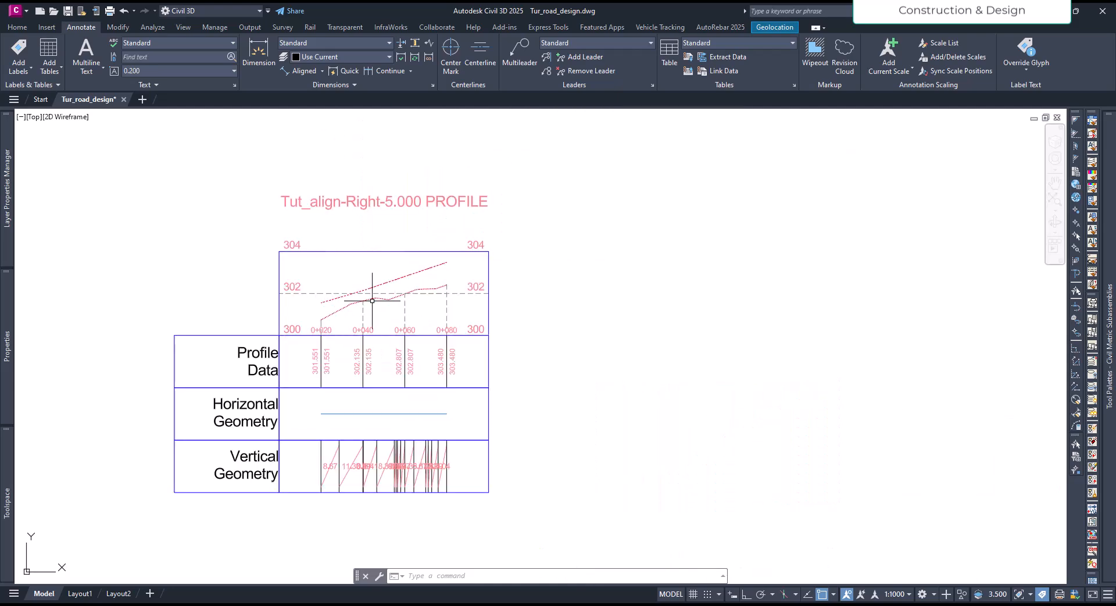
{"action": "scroll", "coordinate": [367, 296], "scroll_direction": "down", "scroll_amount": 5}
{"action": "middle_click_drag", "start_coordinate": [482, 194], "coordinate": [474, 282]}
{"action": "scroll", "coordinate": [419, 363], "scroll_direction": "down", "scroll_amount": 4}
{"action": "scroll", "coordinate": [355, 238], "scroll_direction": "up", "scroll_amount": 12}
{"action": "middle_click_drag", "start_coordinate": [303, 257], "coordinate": [422, 278]}
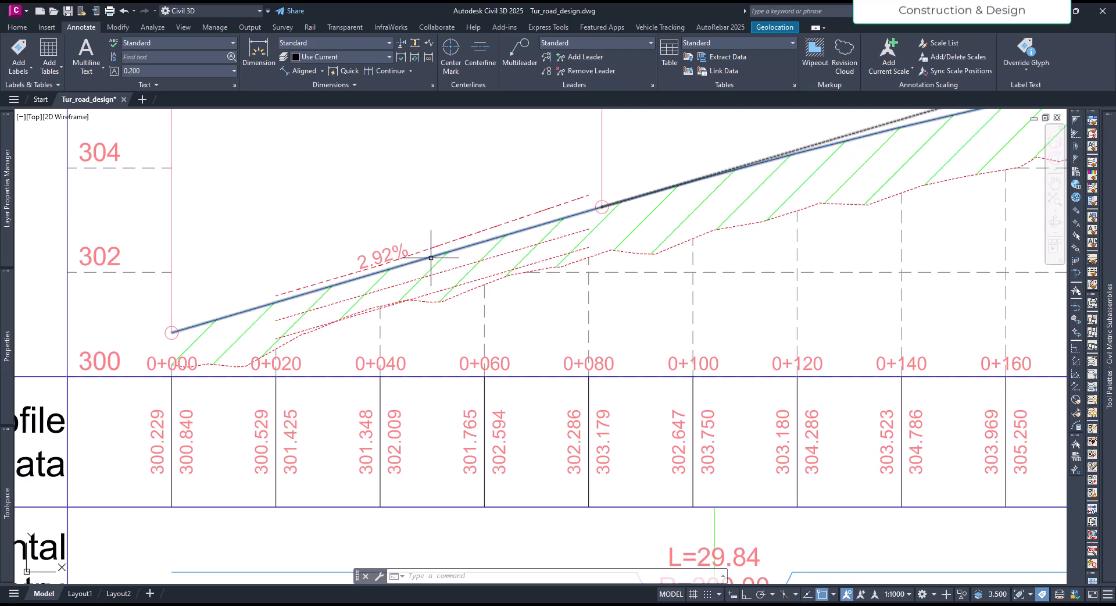
Step: Check the superimposed right-offset profile against the main design profile near the 2.92% grade label
{"action": "mouse_move", "coordinate": [431, 257]}
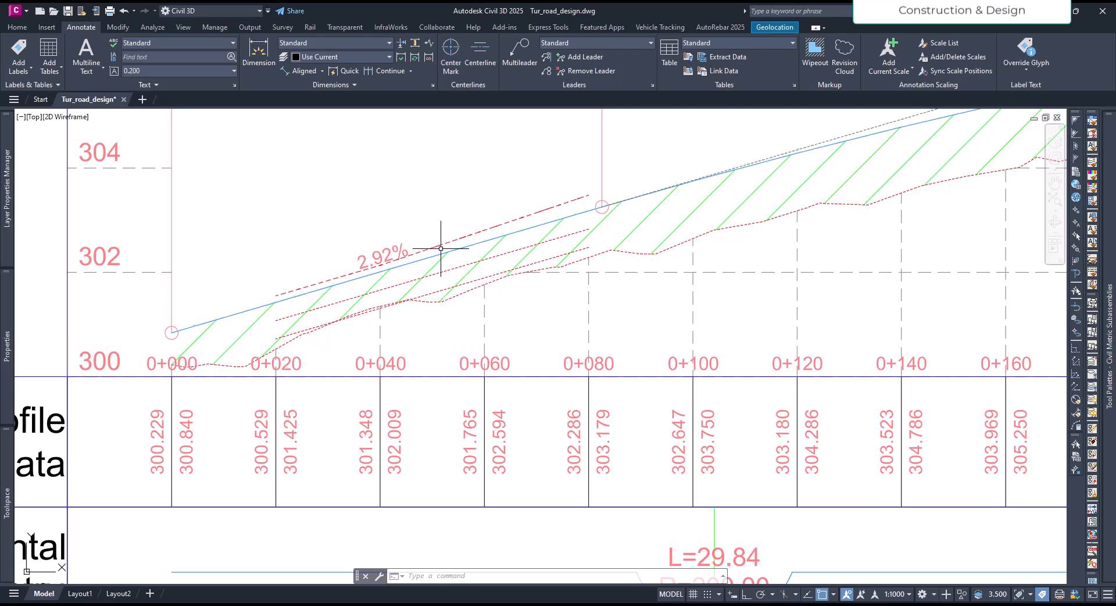
{"action": "left_click", "coordinate": [436, 244]}
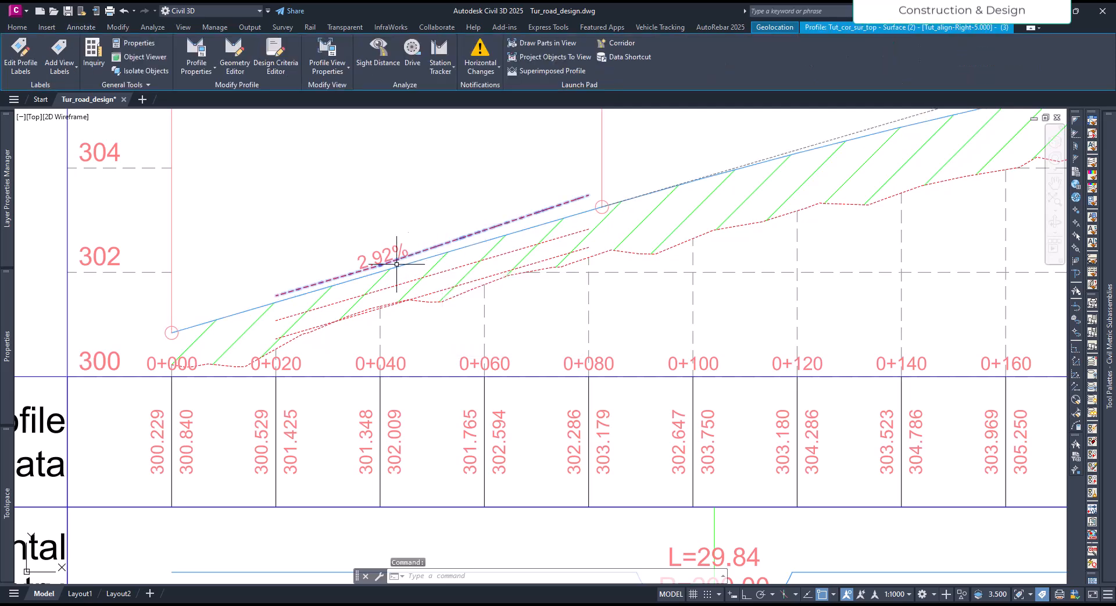
{"action": "key", "text": "Escape"}
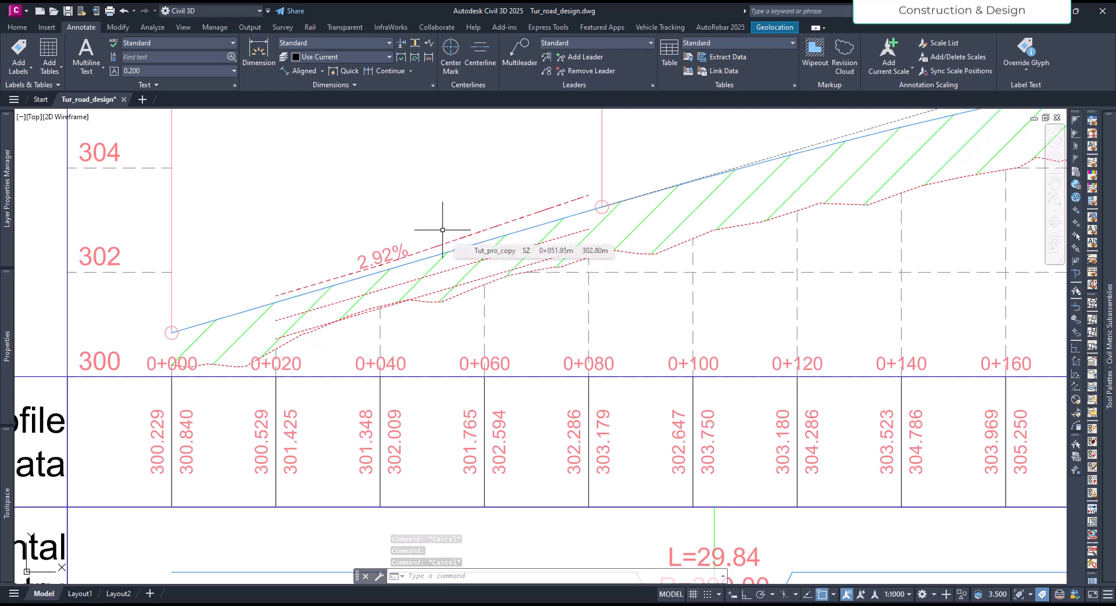
{"action": "scroll", "coordinate": [386, 266], "scroll_direction": "down", "scroll_amount": 5}
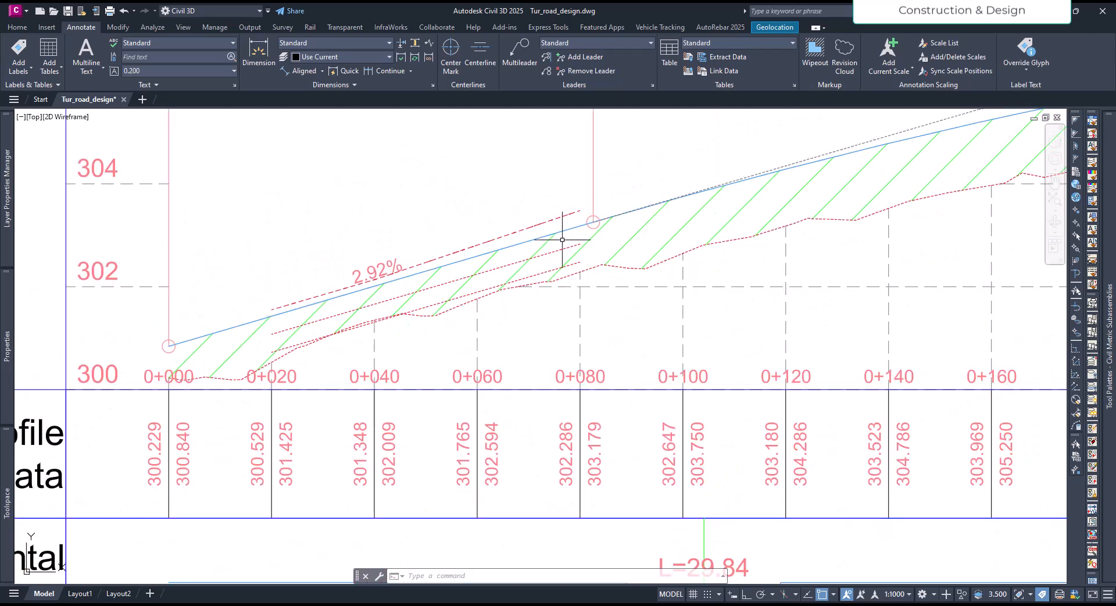
{"action": "left_click", "coordinate": [444, 254]}
{"action": "key", "text": "Escape"}
{"action": "key", "text": "Escape"}
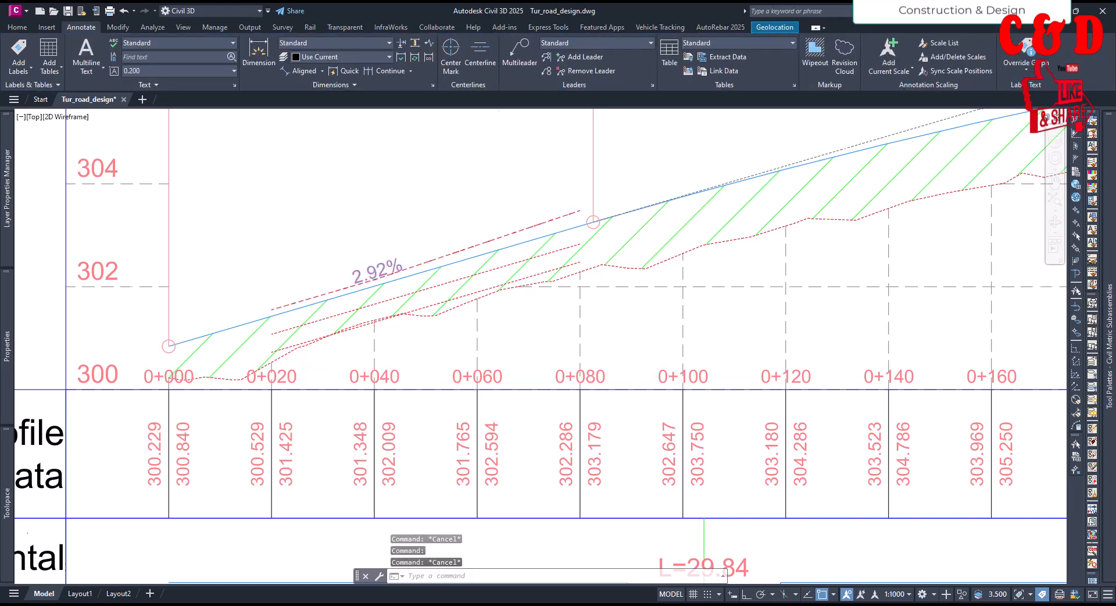
Step: Return to the start of the road plan and select the Tut_align-Left-14.000 offset alignment to examine it
{"action": "scroll", "coordinate": [333, 384], "scroll_direction": "down", "scroll_amount": 8}
{"action": "scroll", "coordinate": [333, 384], "scroll_direction": "down", "scroll_amount": 2}
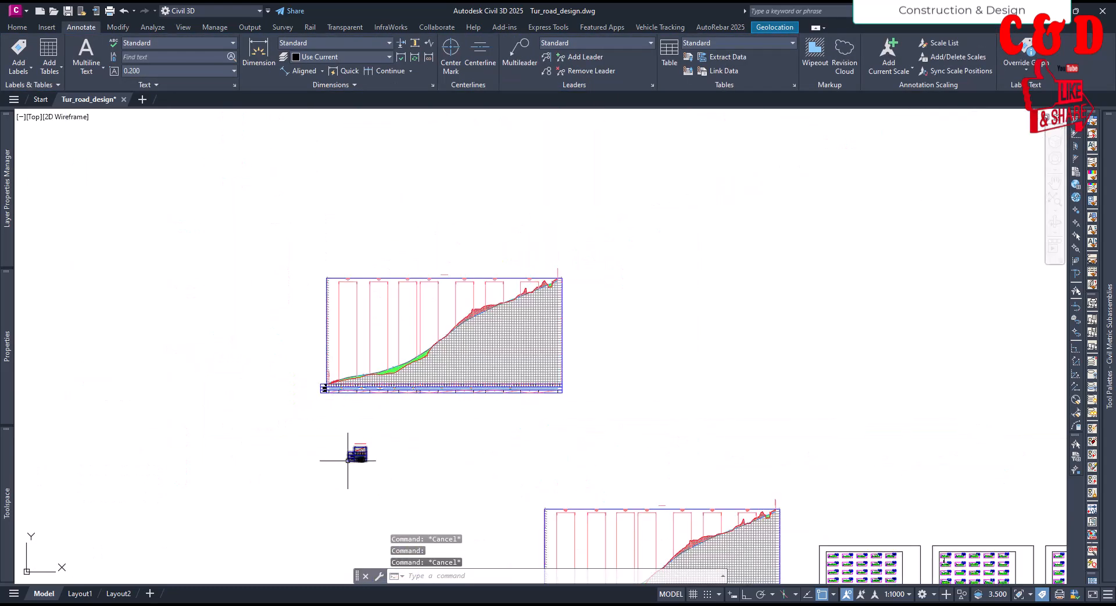
{"action": "scroll", "coordinate": [347, 465], "scroll_direction": "up", "scroll_amount": 4}
{"action": "scroll", "coordinate": [475, 308], "scroll_direction": "down", "scroll_amount": 8}
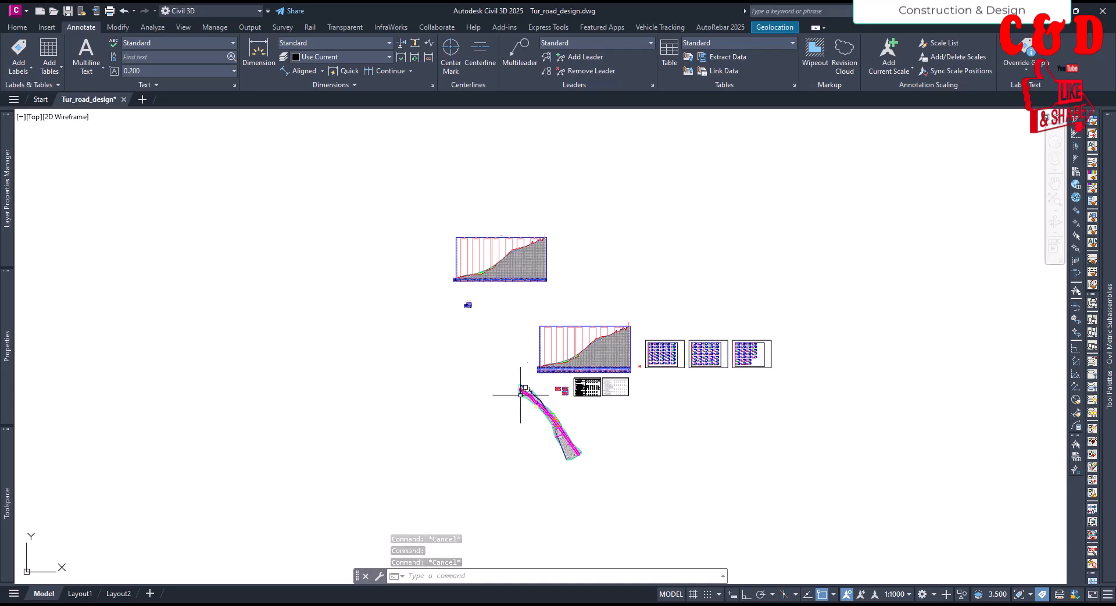
{"action": "scroll", "coordinate": [528, 390], "scroll_direction": "up", "scroll_amount": 10}
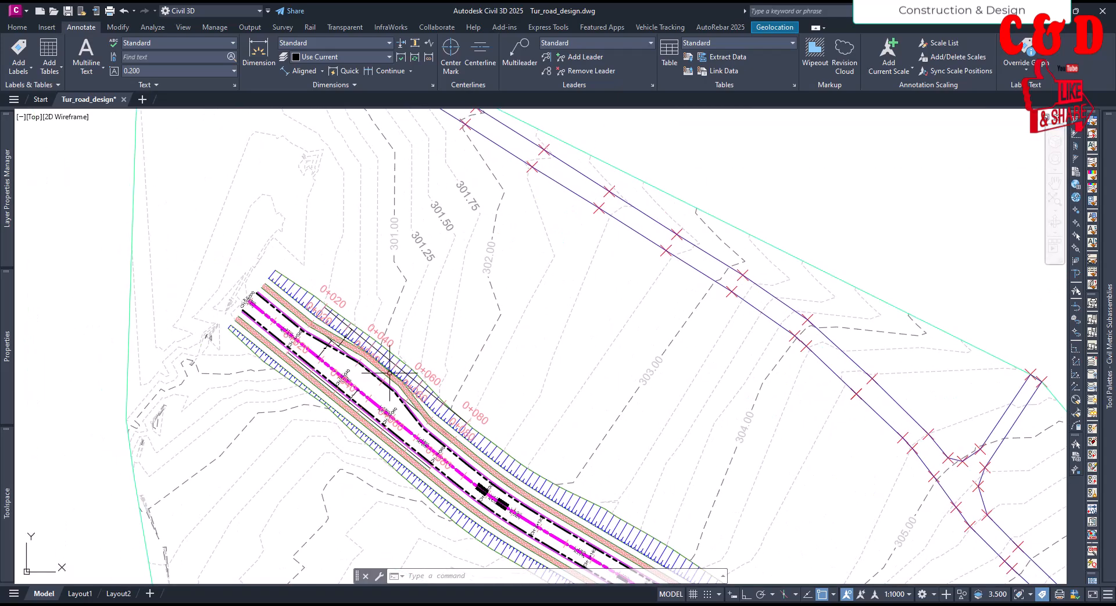
{"action": "scroll", "coordinate": [351, 343], "scroll_direction": "up", "scroll_amount": 4}
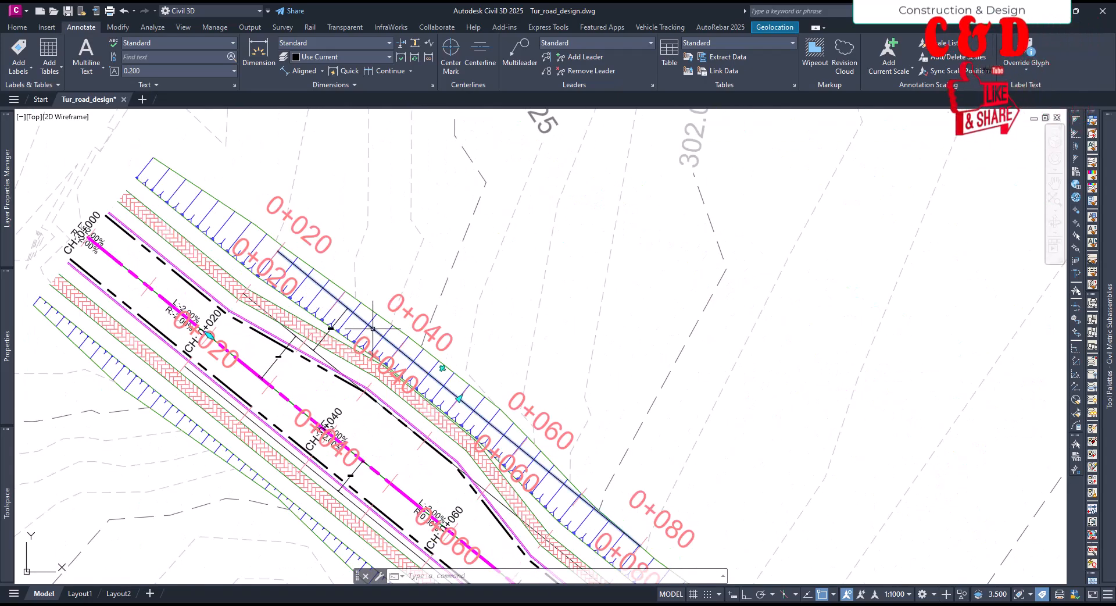
{"action": "left_click", "coordinate": [372, 328]}
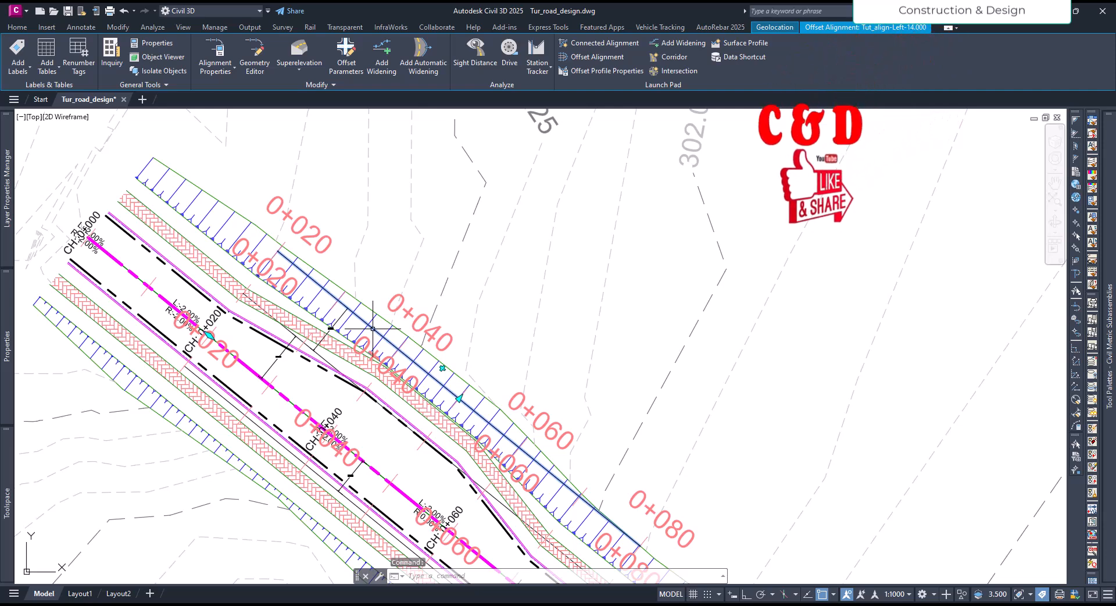